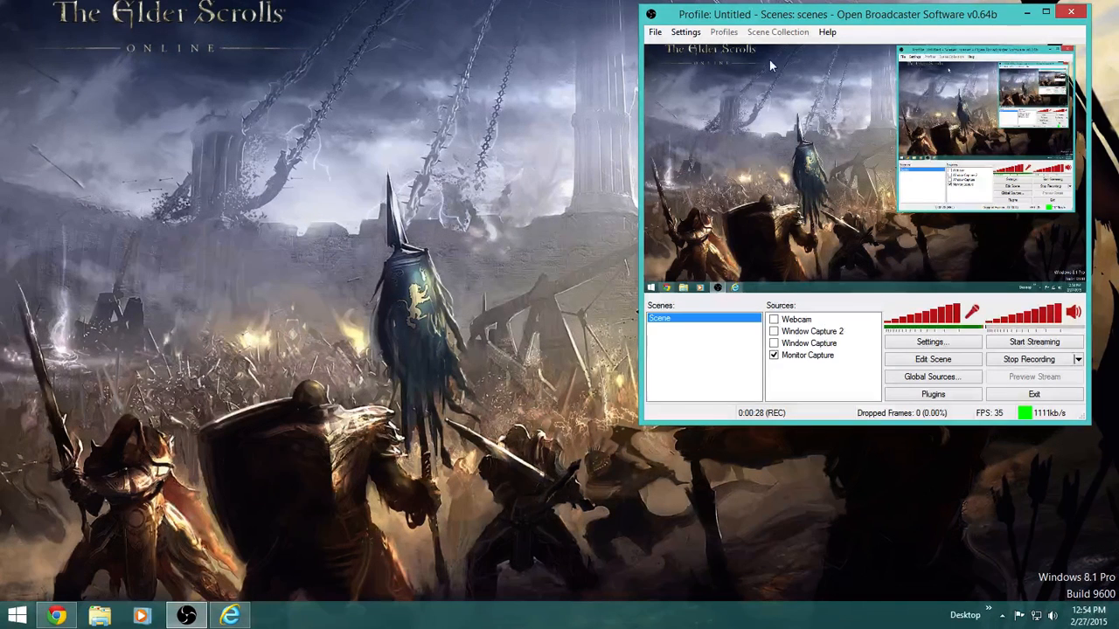
Open the settings and examine the video encoding options, including the maximum bitrate
left_click_drag(835, 22, 785, 10)
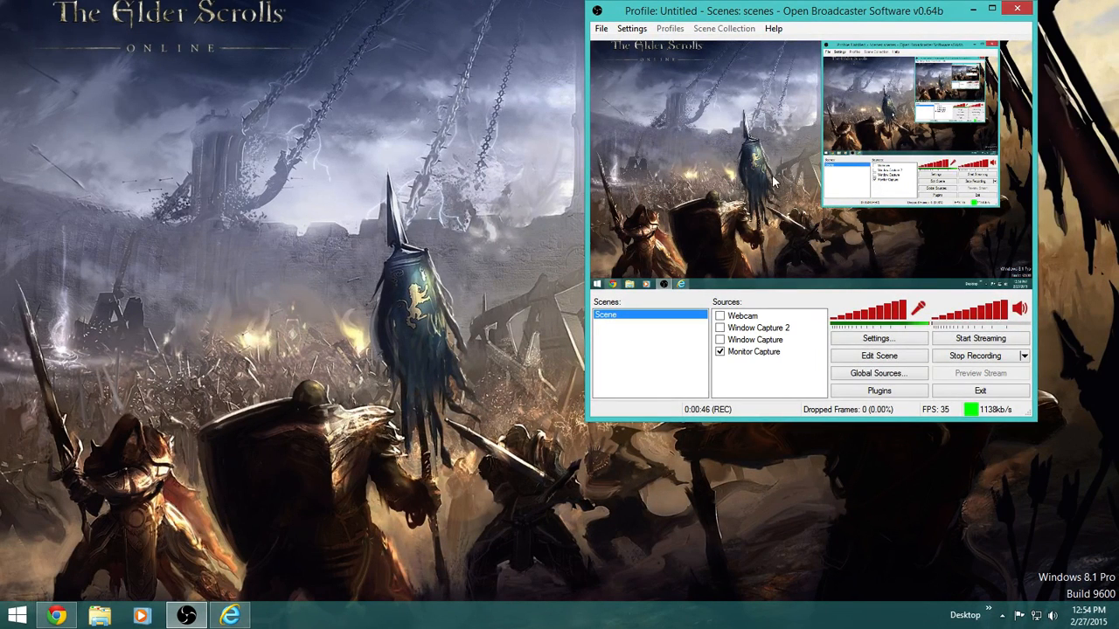
left_click(854, 343)
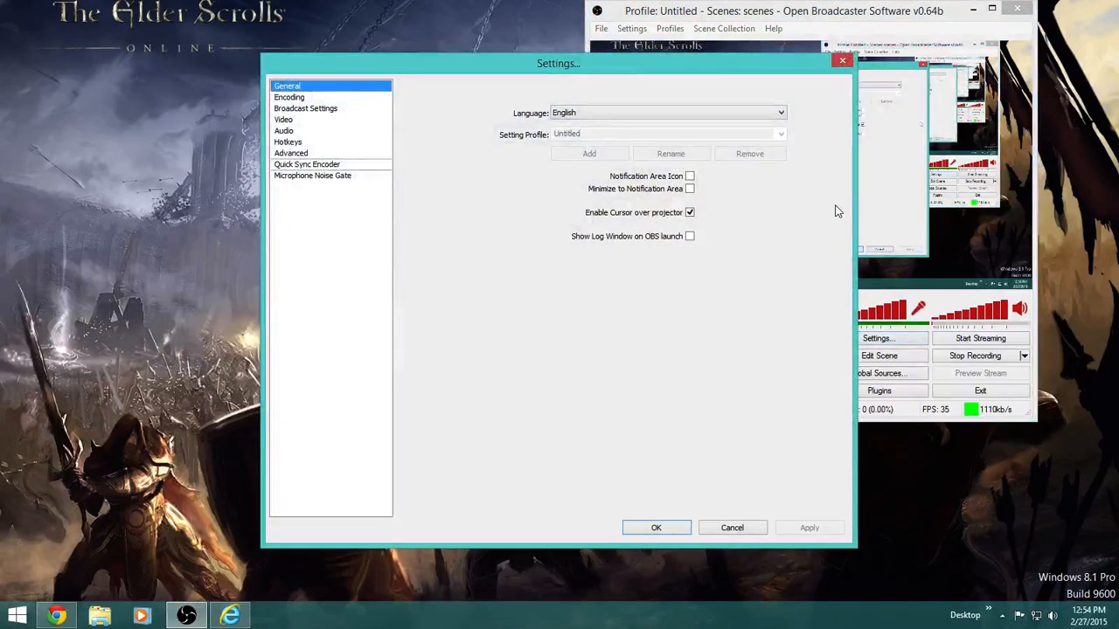
left_click_drag(726, 66, 772, 48)
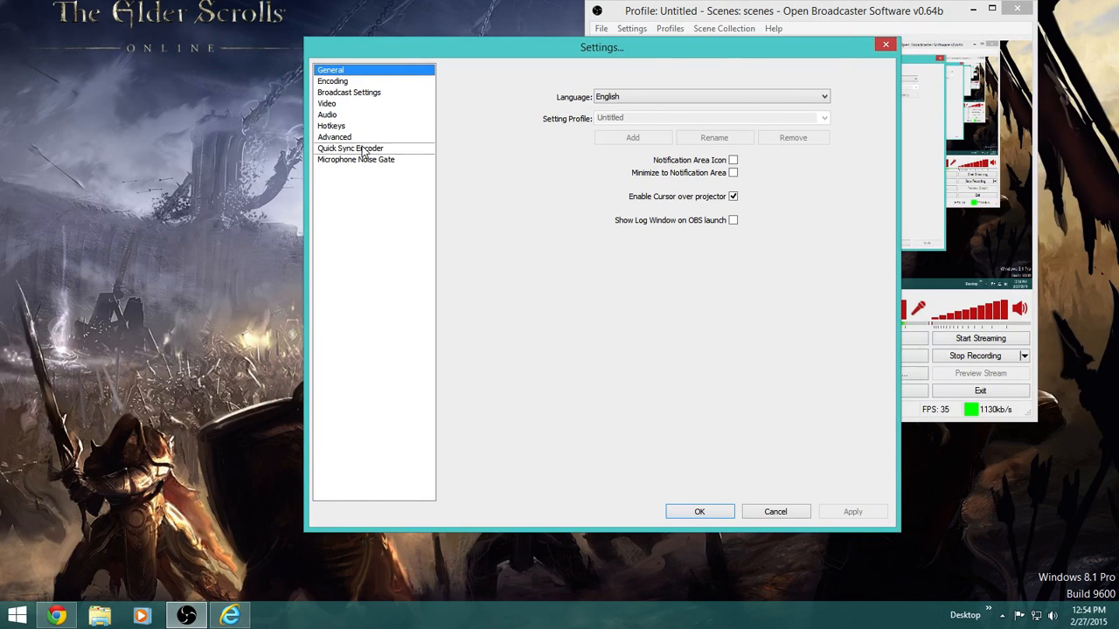
left_click(353, 81)
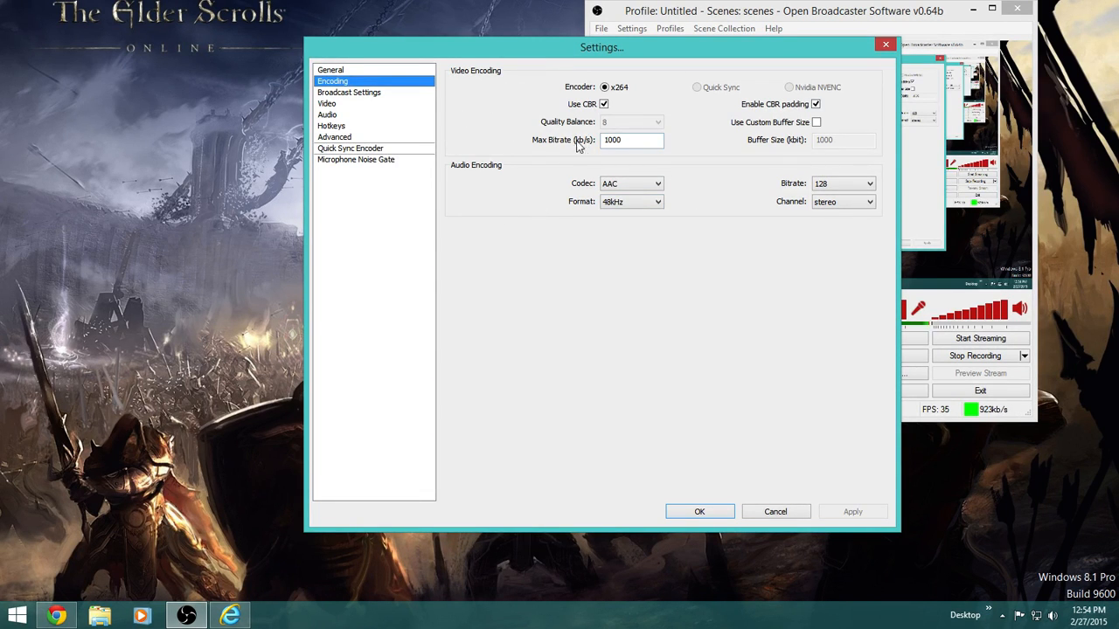
mouse_move(616, 140)
Review the broadcast settings, examining the available modes, streaming services and FMS URL server locations
left_click(371, 93)
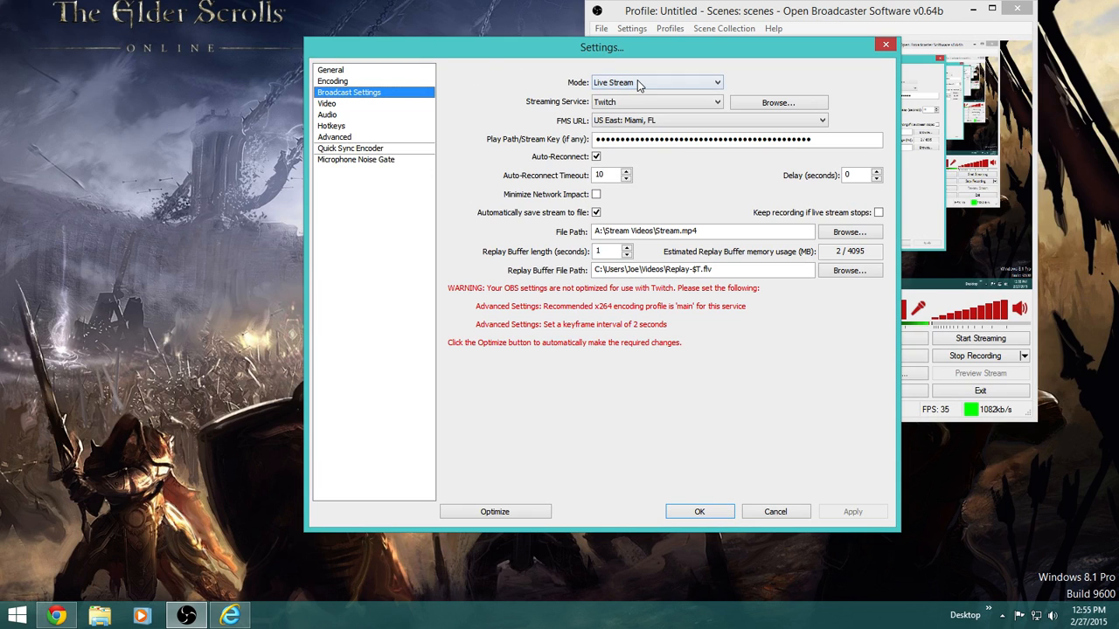
left_click(640, 80)
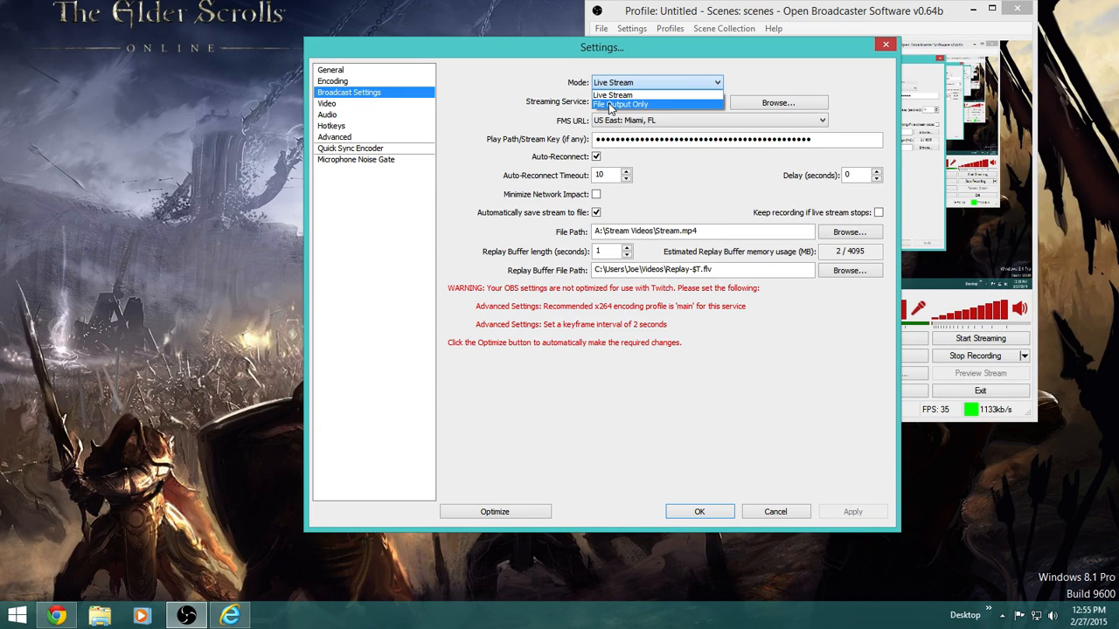
left_click(560, 69)
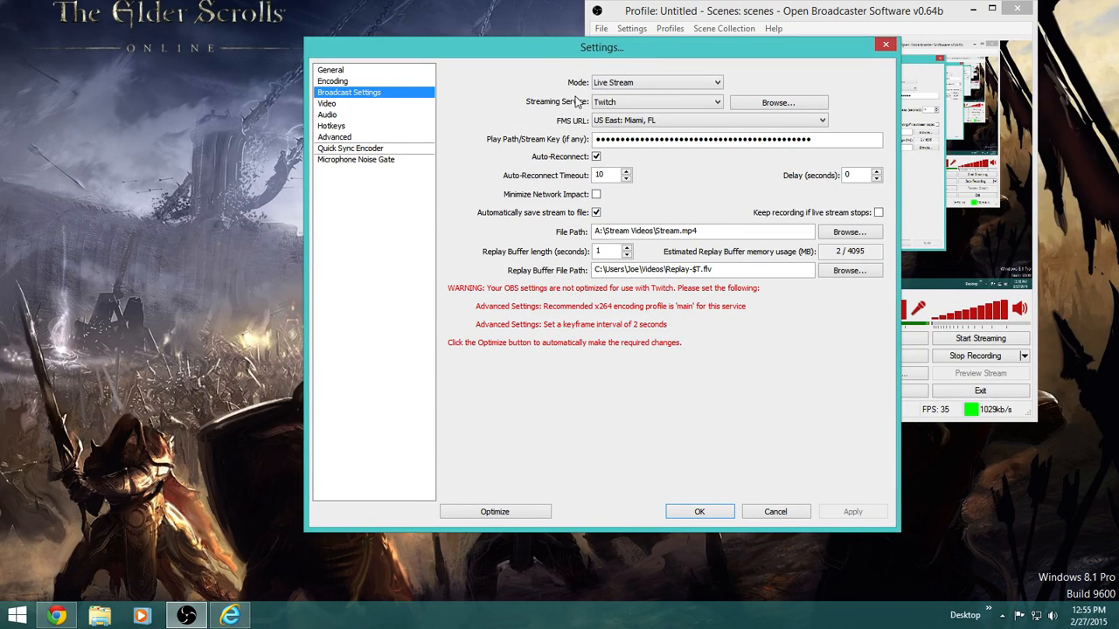
left_click(631, 103)
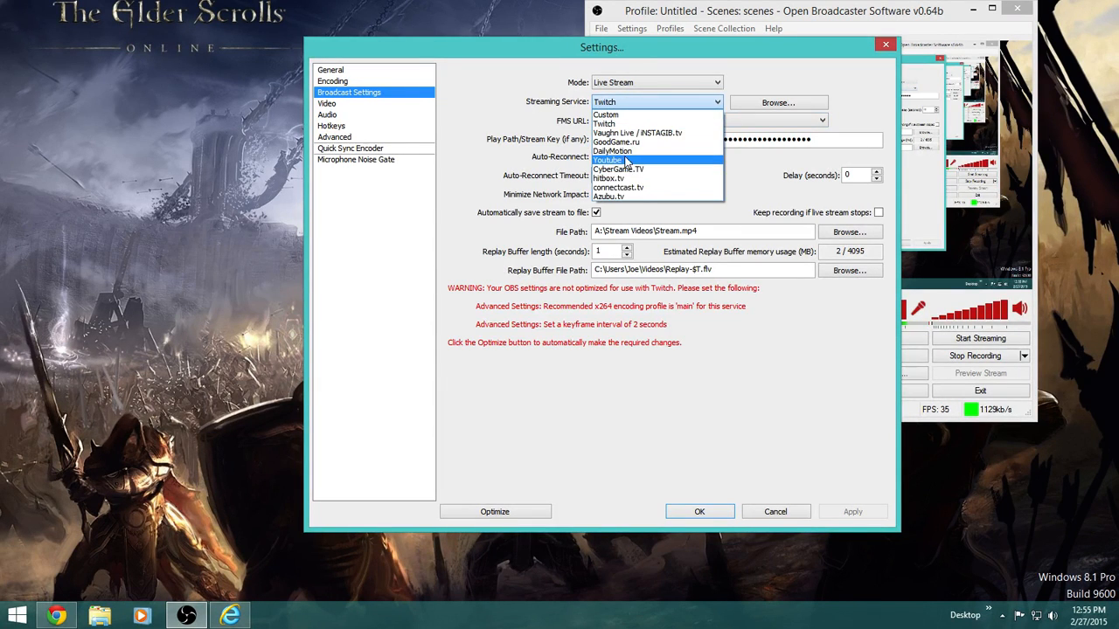
left_click(532, 109)
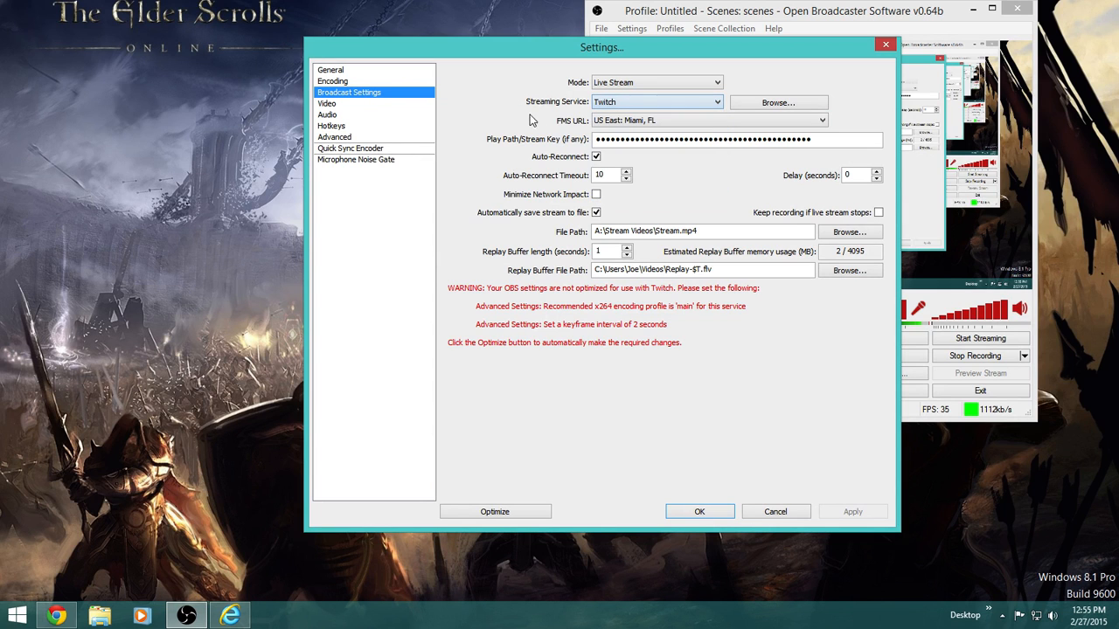
left_click(633, 119)
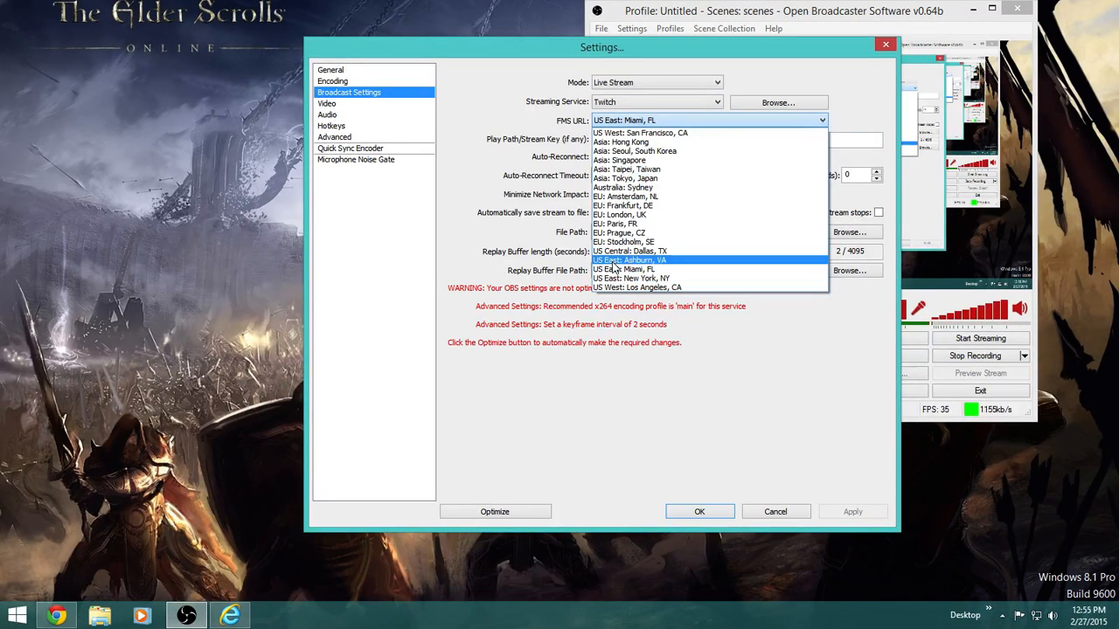
left_click(537, 115)
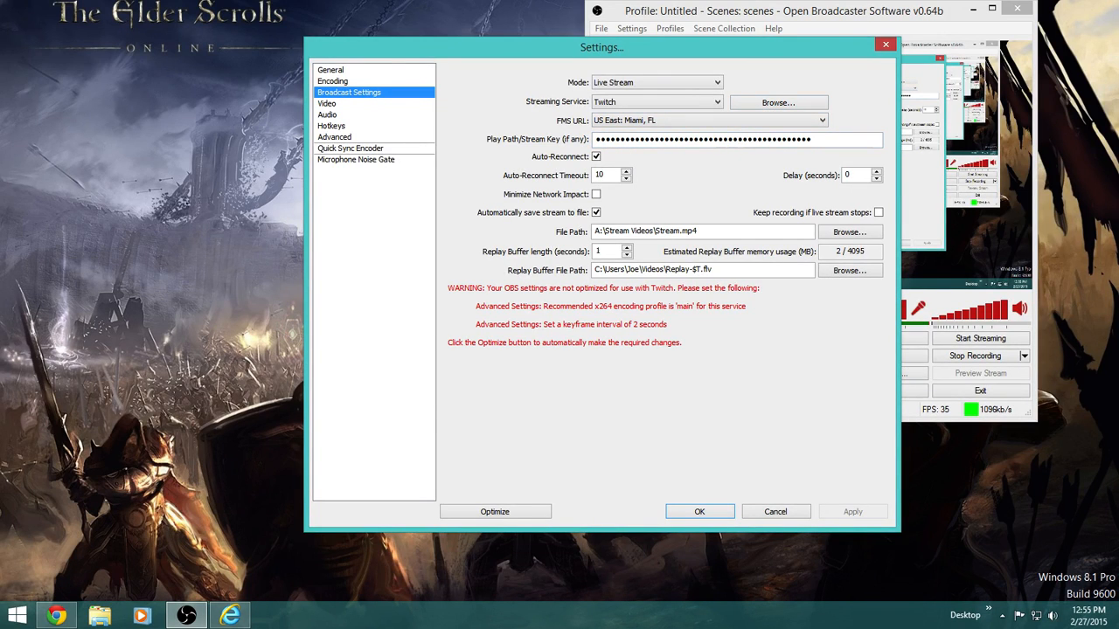
Switch to the browser, show the Stream Key page of the Twitch dashboard, and return to the stream key field in the OBS broadcast settings
left_click_drag(1118, 136, 356, 2)
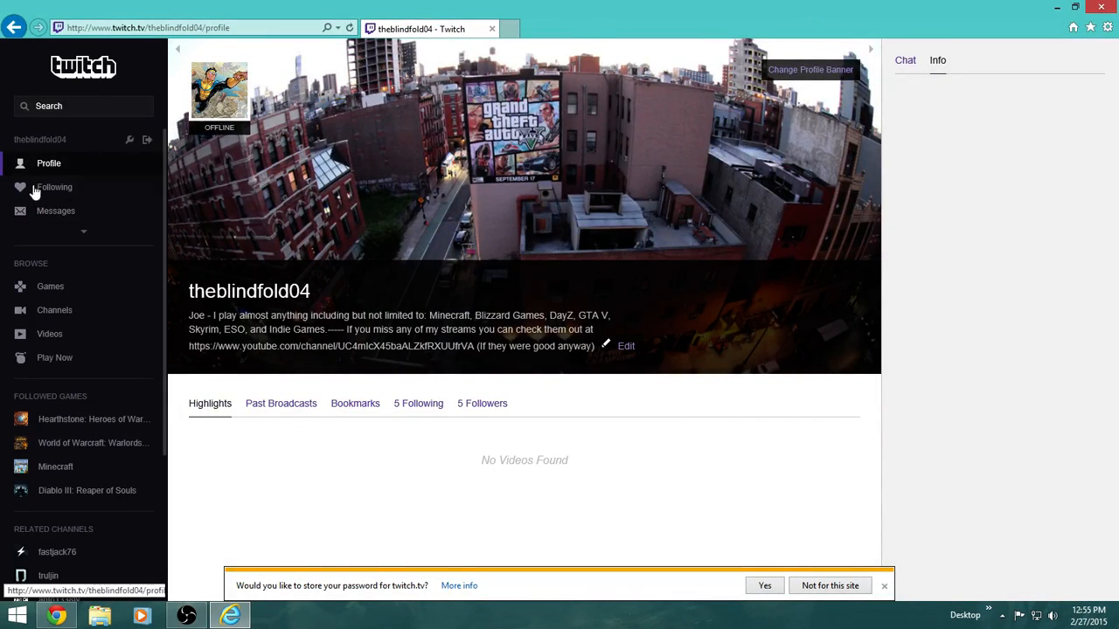
left_click(67, 236)
left_click(56, 289)
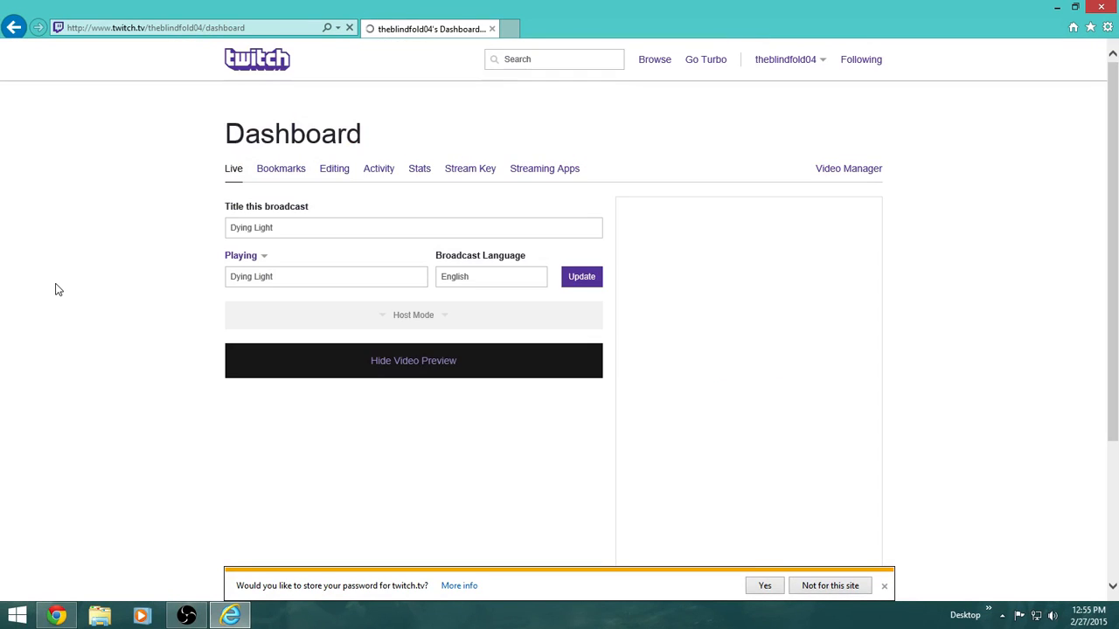
left_click(465, 176)
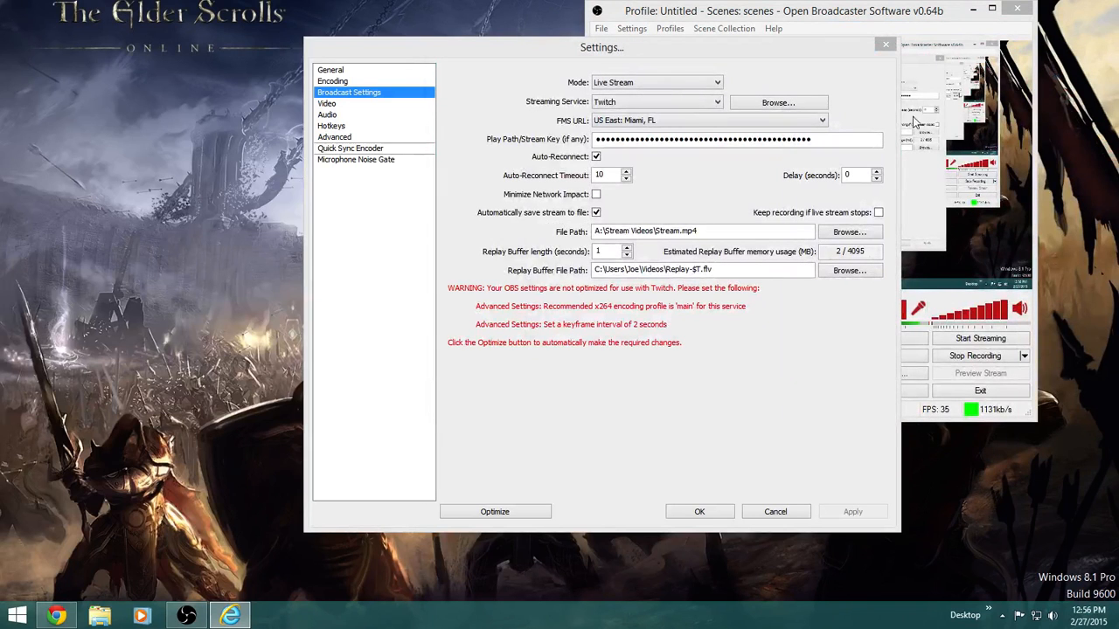
left_click(692, 140)
Review the video settings, examining the video adapter choices, base resolution and FPS
left_click(356, 104)
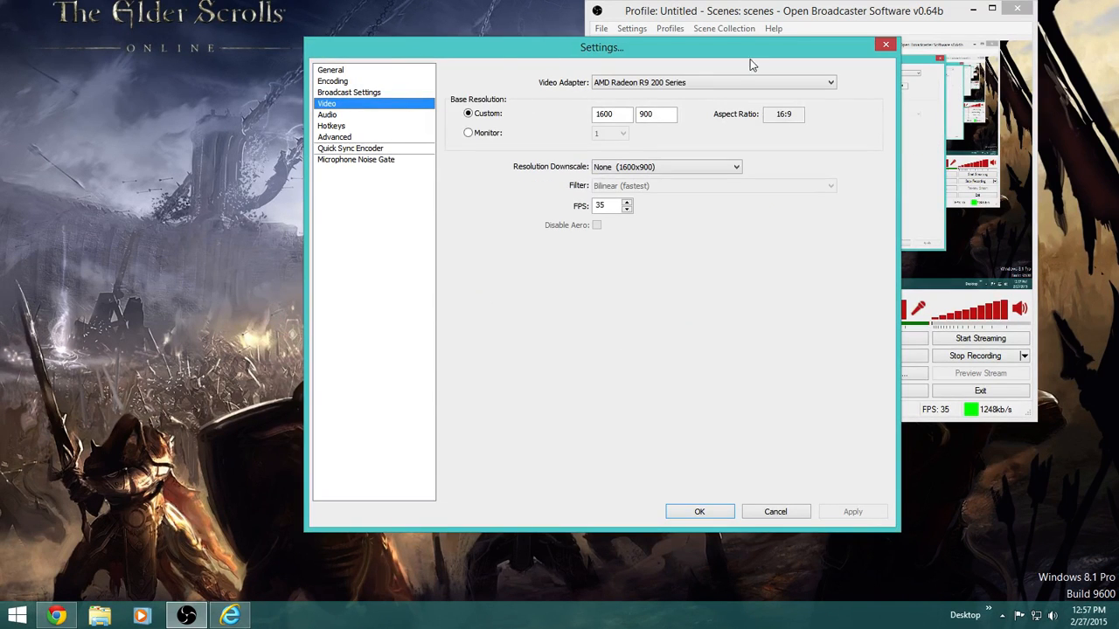
left_click(830, 82)
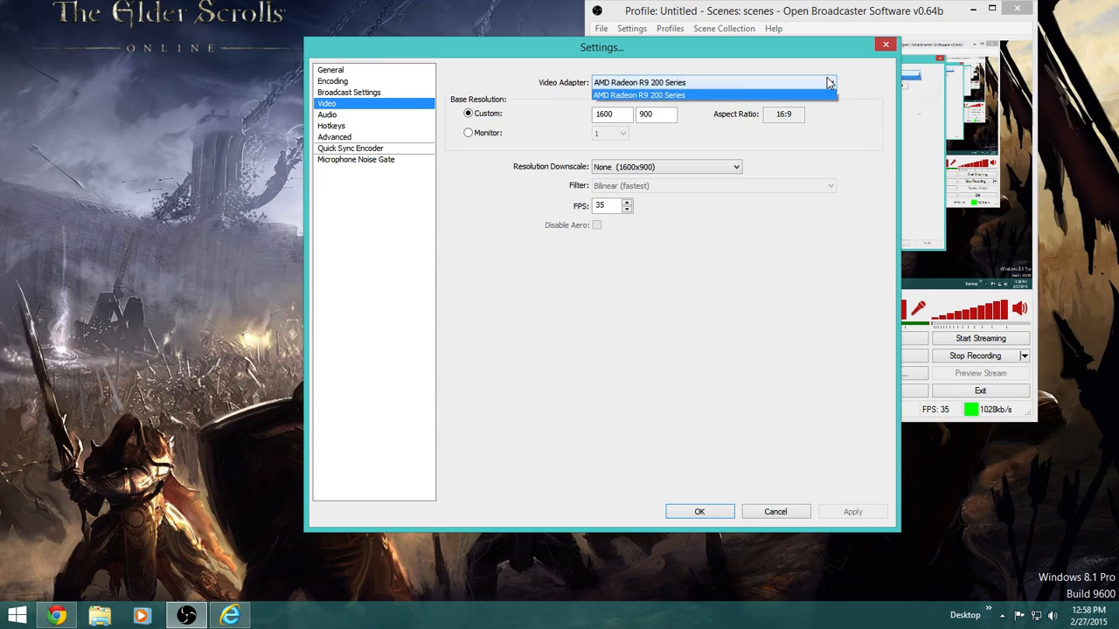
left_click(845, 179)
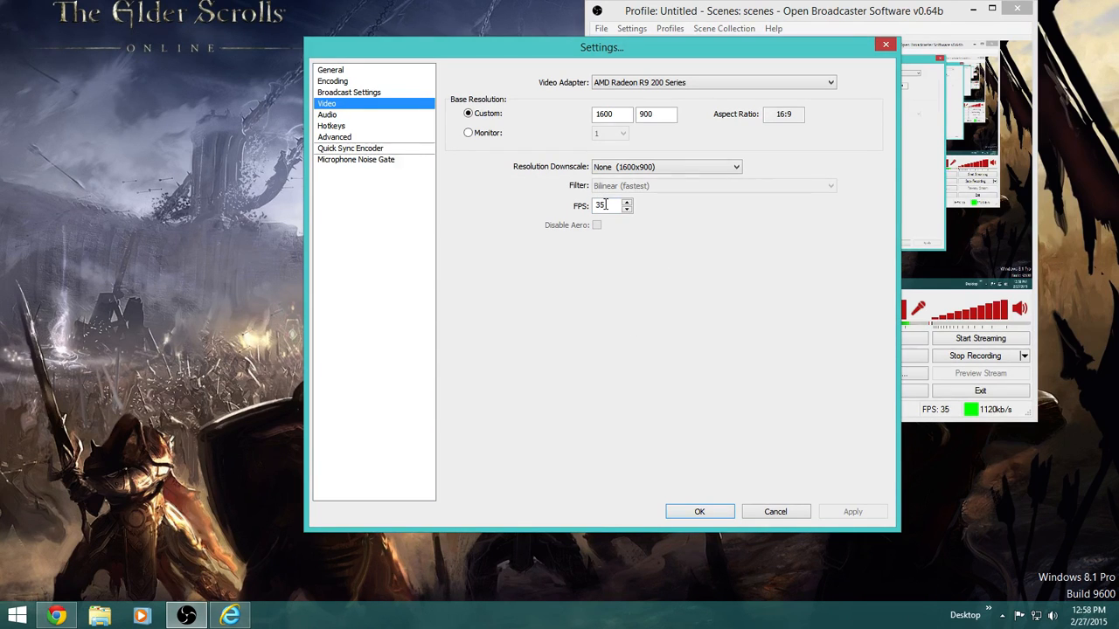
Switch to the browser, run an internet speed test on speedtest.net, and return to the OBS settings
left_click(229, 616)
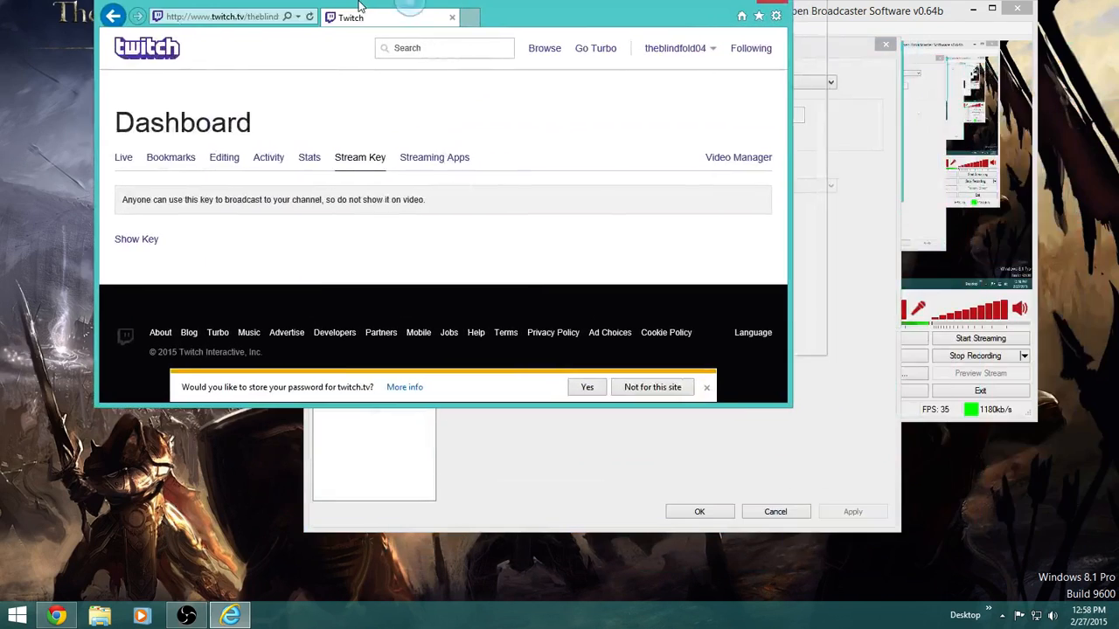
left_click(280, 28)
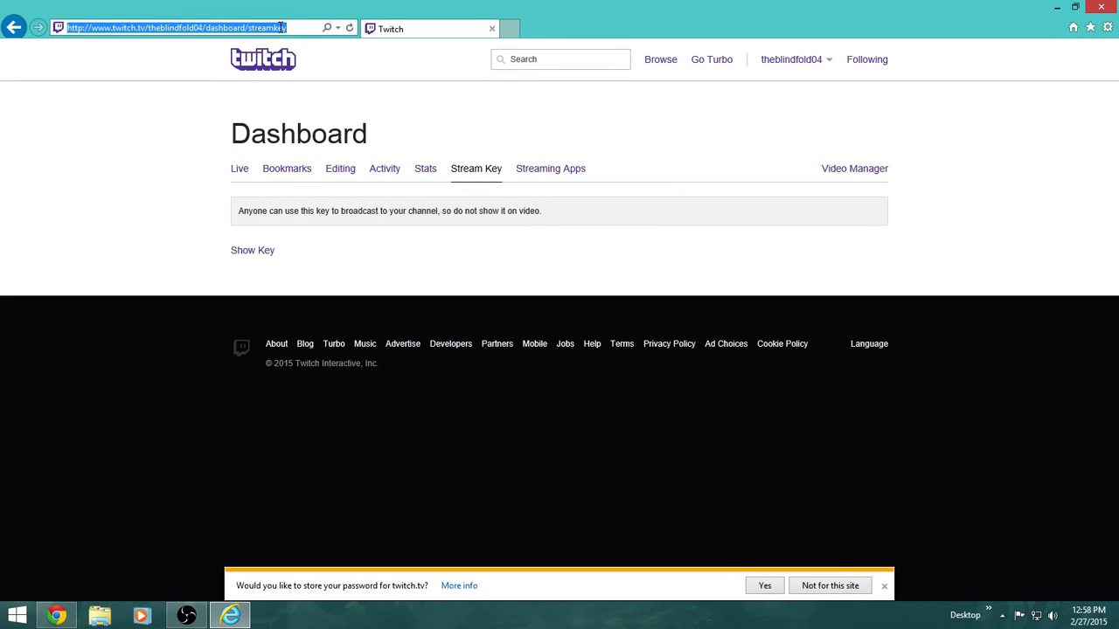
type("speed")
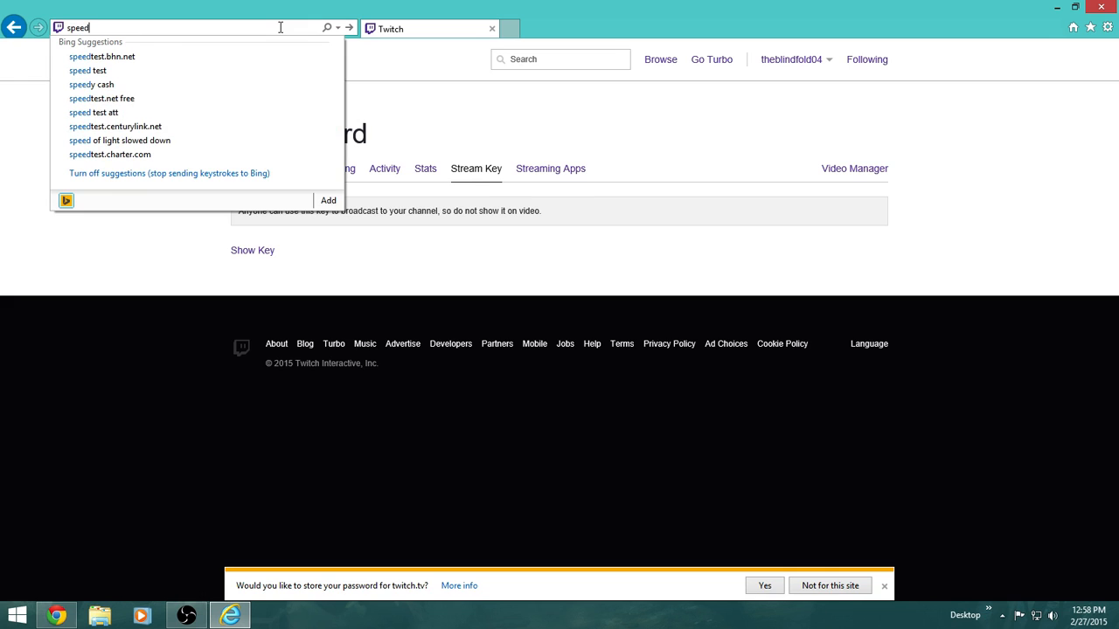
type("test.net")
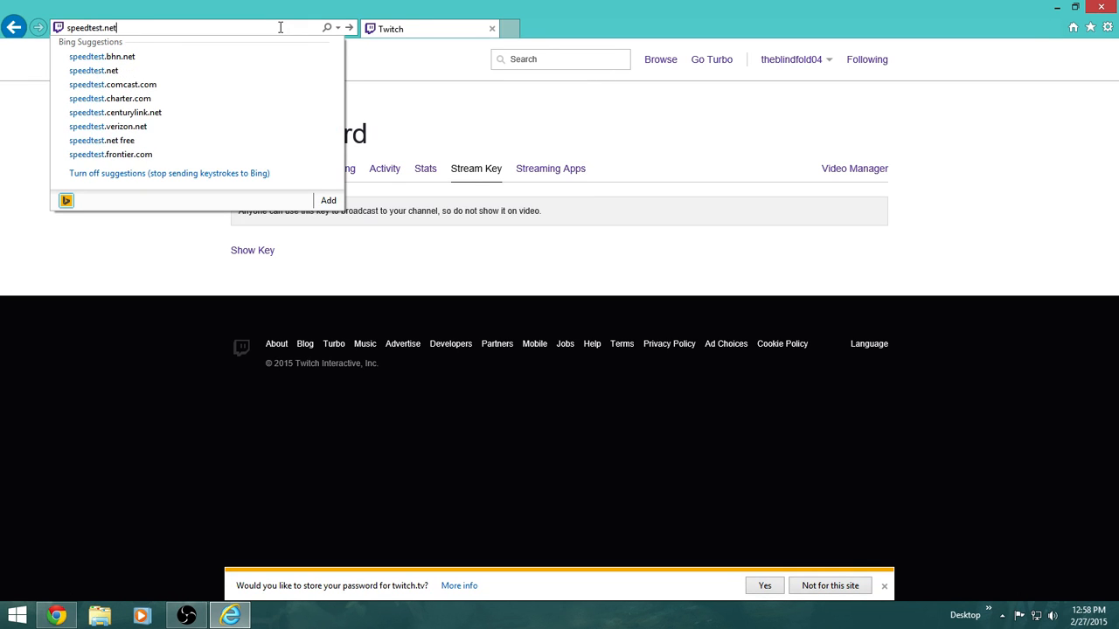
key("Return")
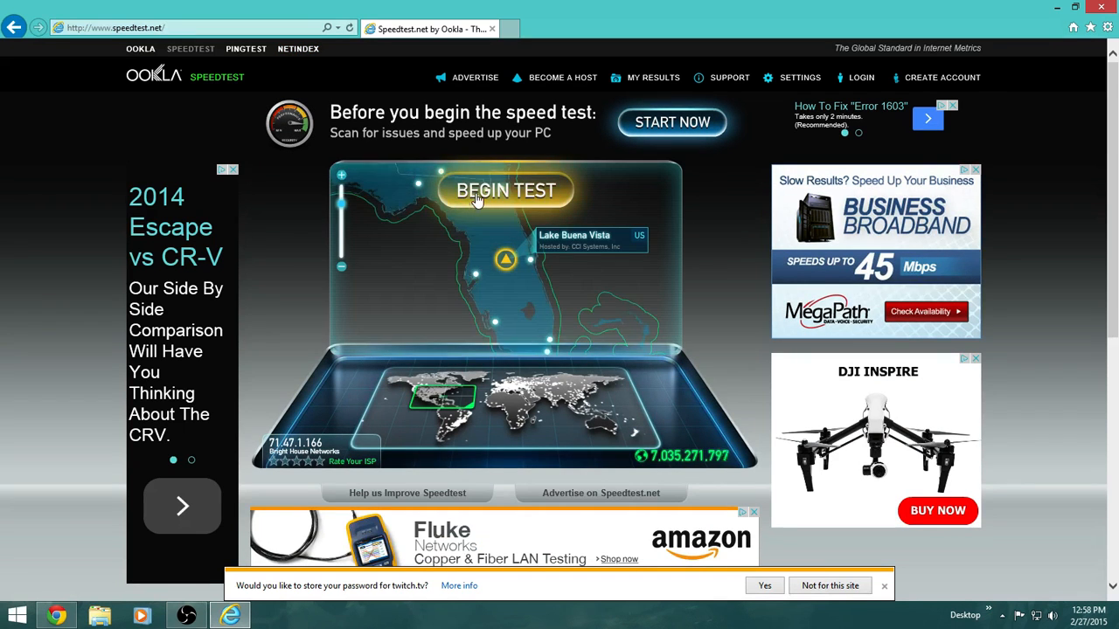
left_click(476, 198)
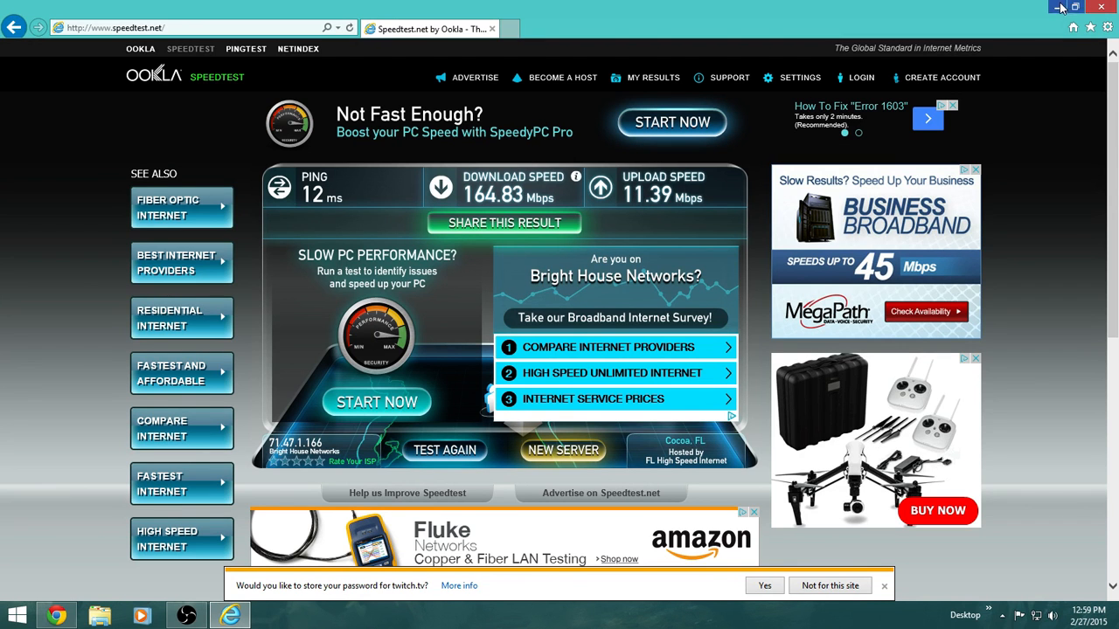
left_click_drag(879, 7, 1117, 10)
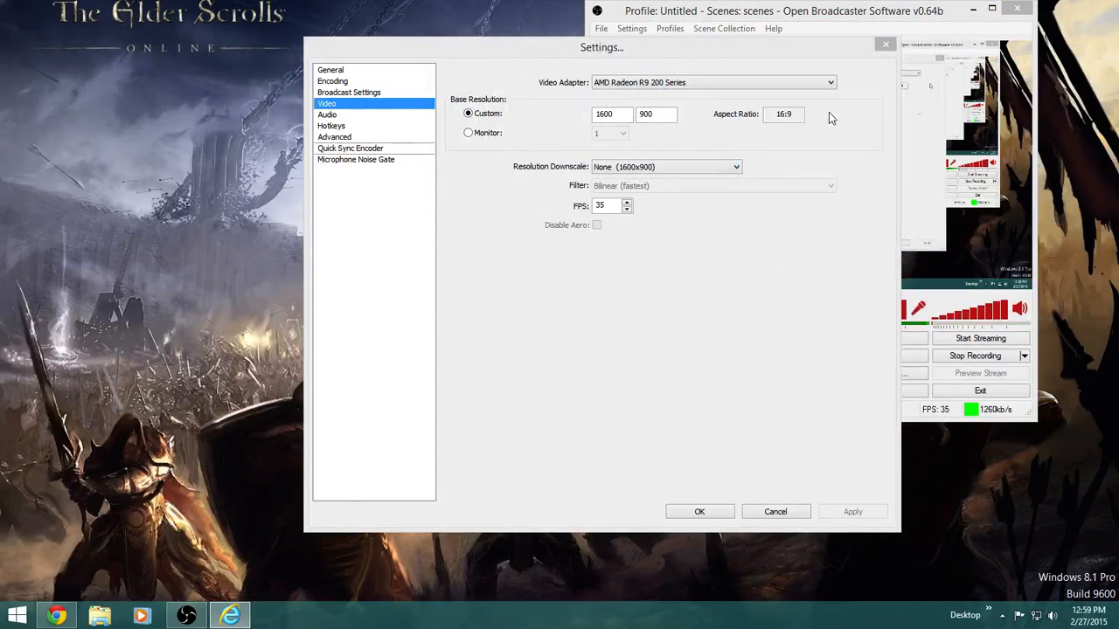
Review the audio settings, examining the desktop audio device choices and the connected-devices option
left_click(365, 115)
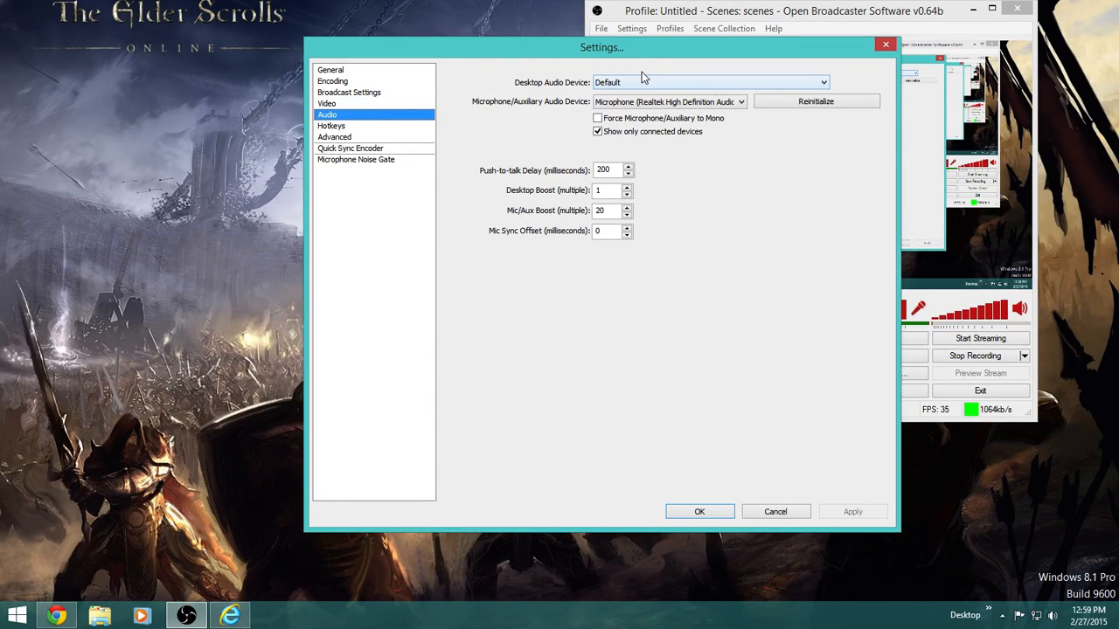
left_click(649, 80)
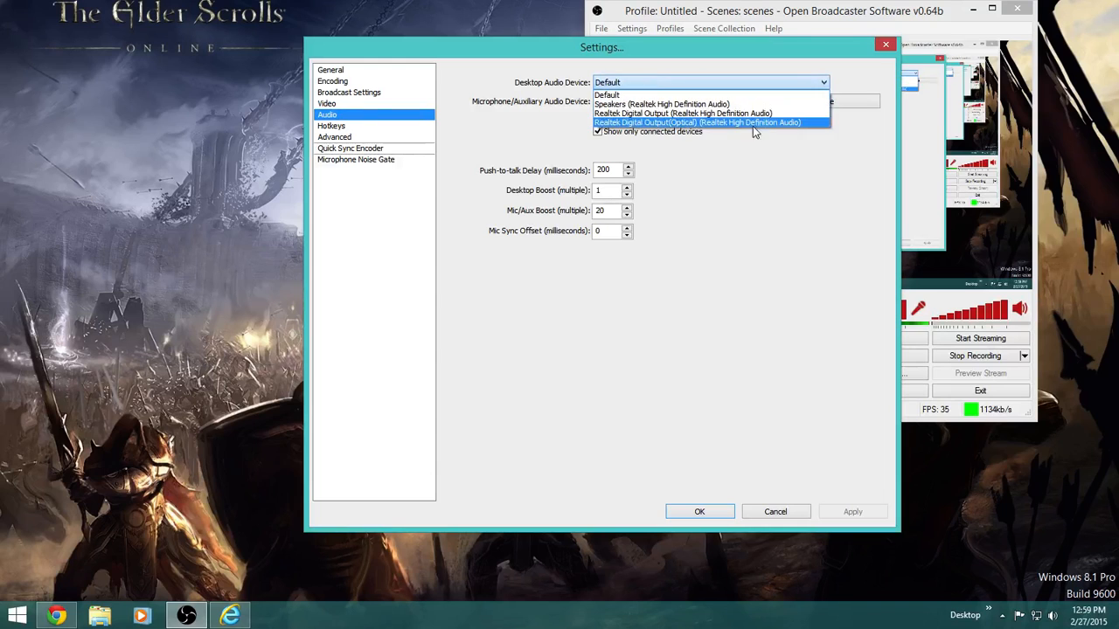
left_click(802, 210)
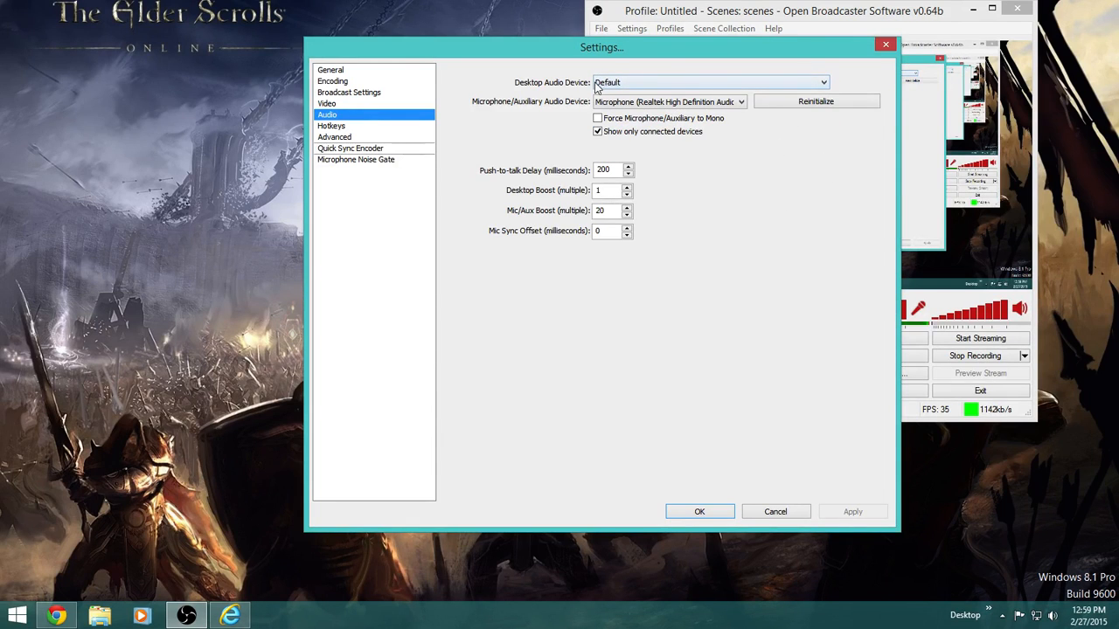
left_click(597, 131)
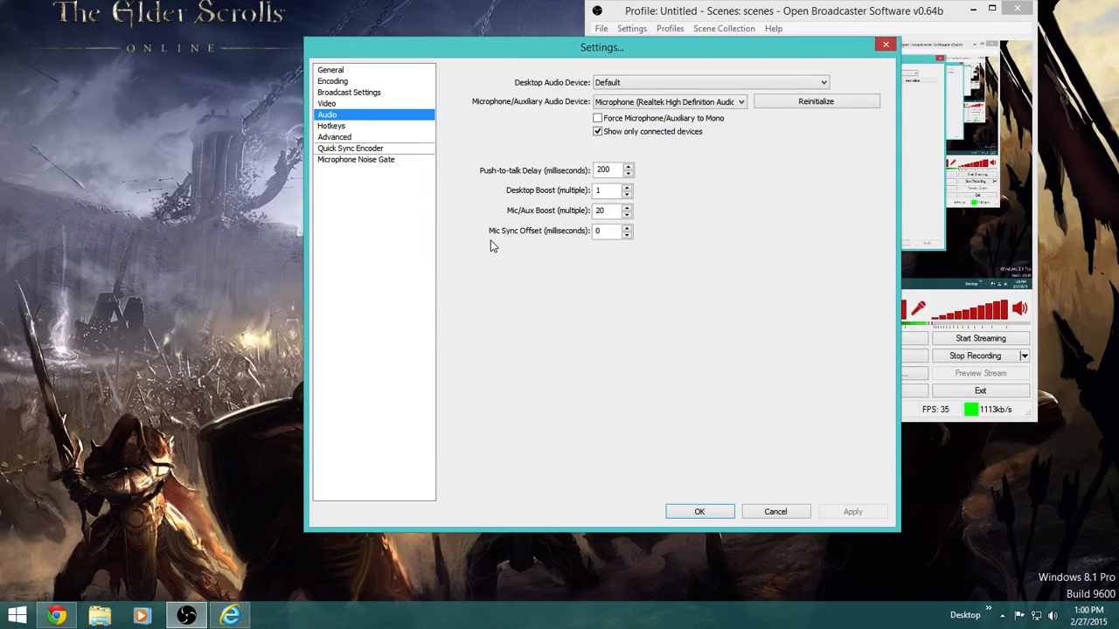
Restore the desktop audio device to Default, discard the pending audio changes, and show the hotkey settings
scroll(491, 245, "down", 1)
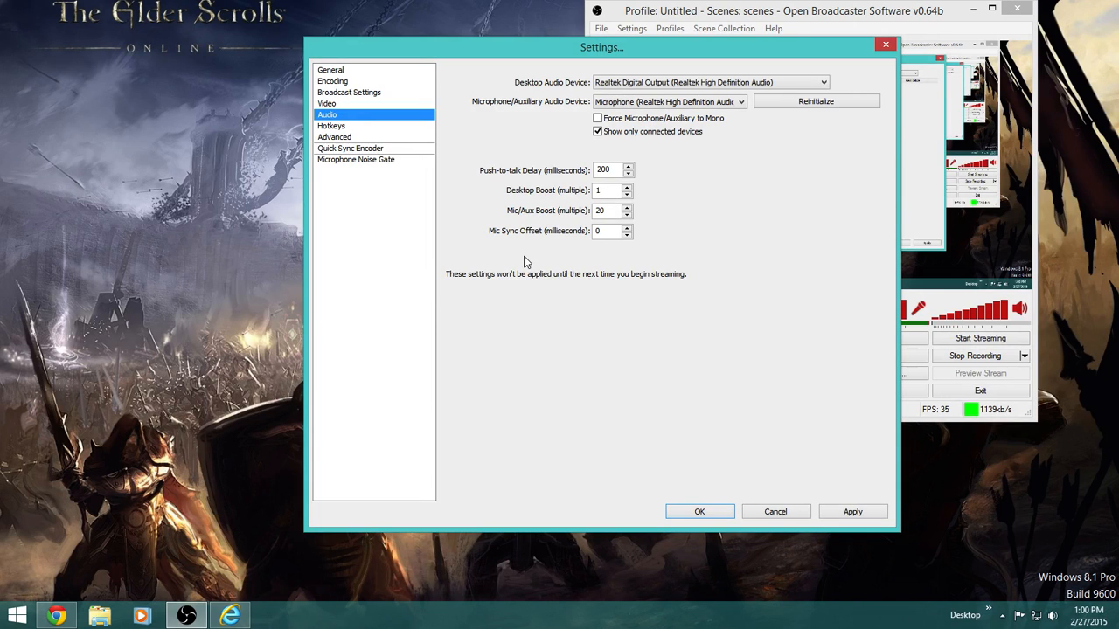
scroll(761, 105, "up", 1)
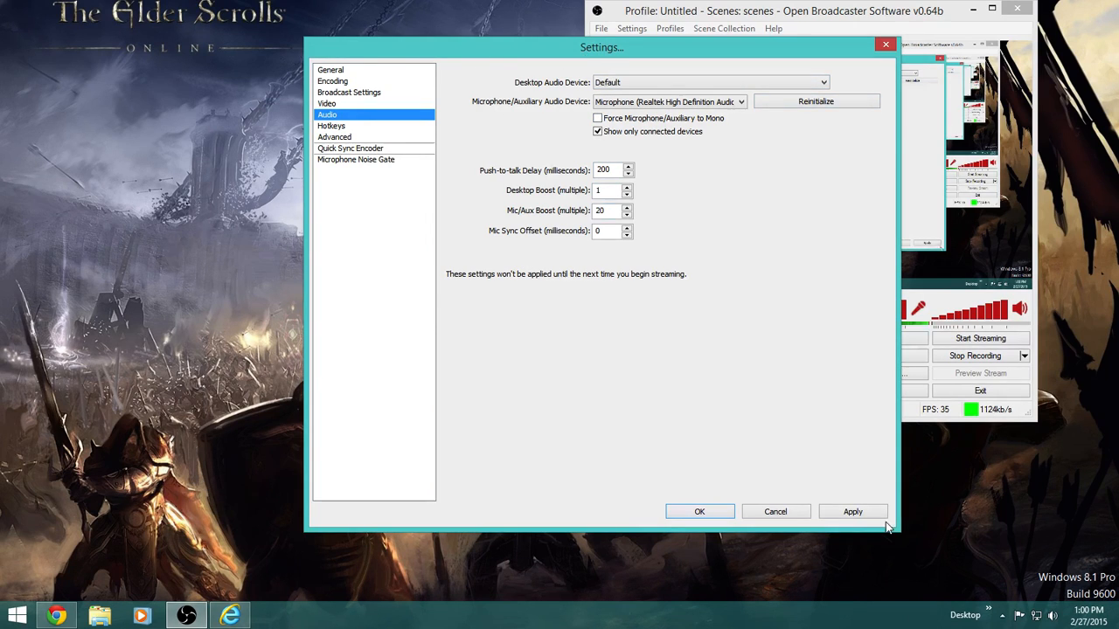
left_click(341, 129)
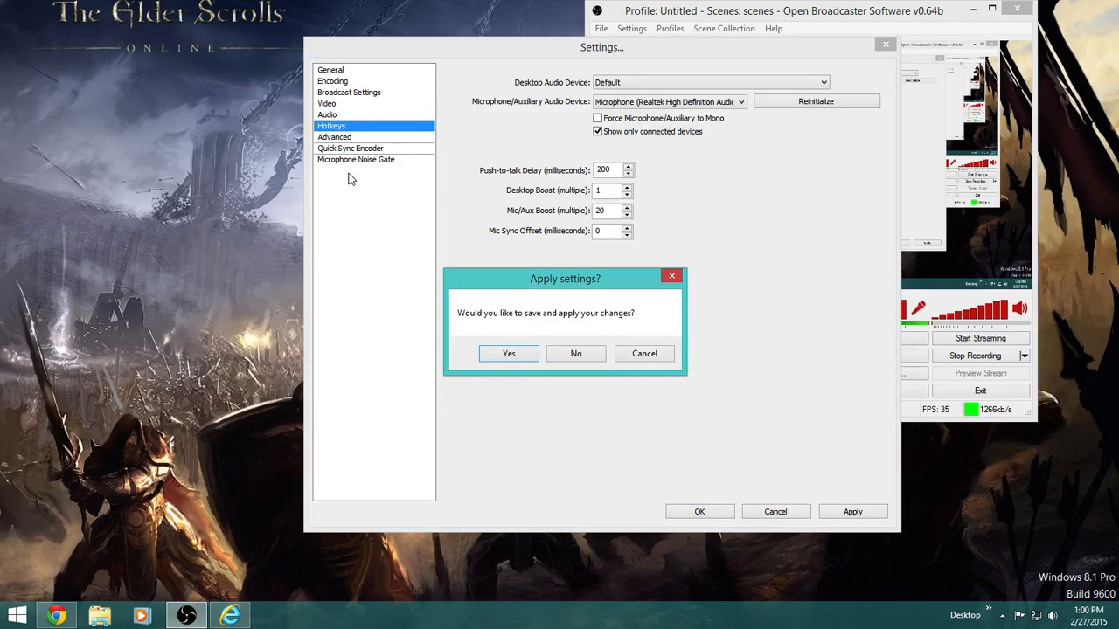
left_click(578, 353)
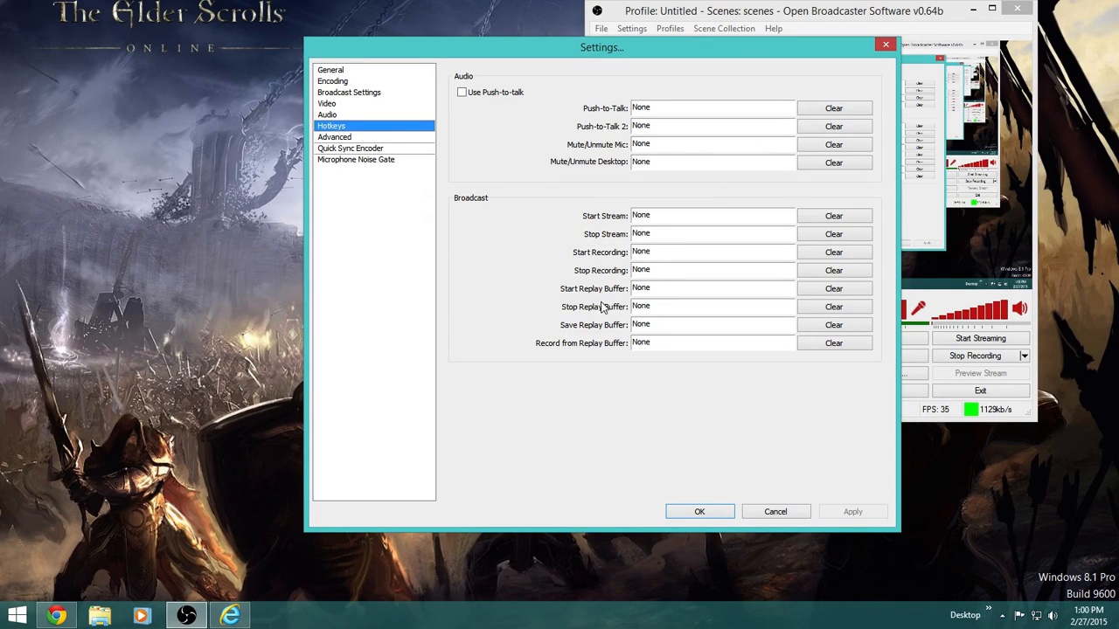
Set the x264 CPU preset to veryfast in the advanced settings
left_click(337, 137)
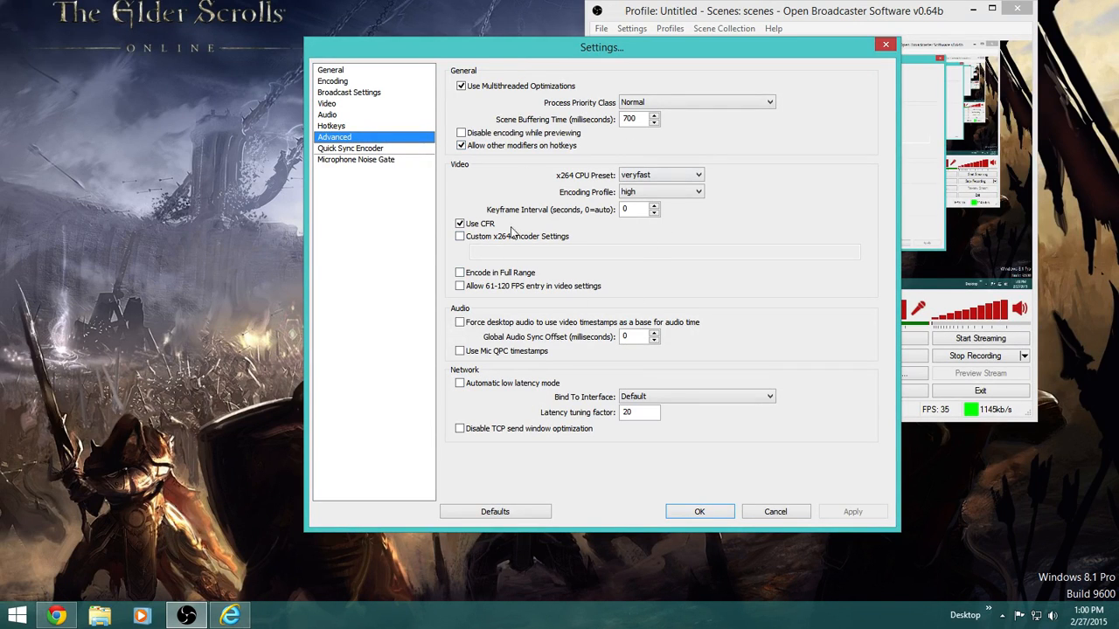
left_click(669, 177)
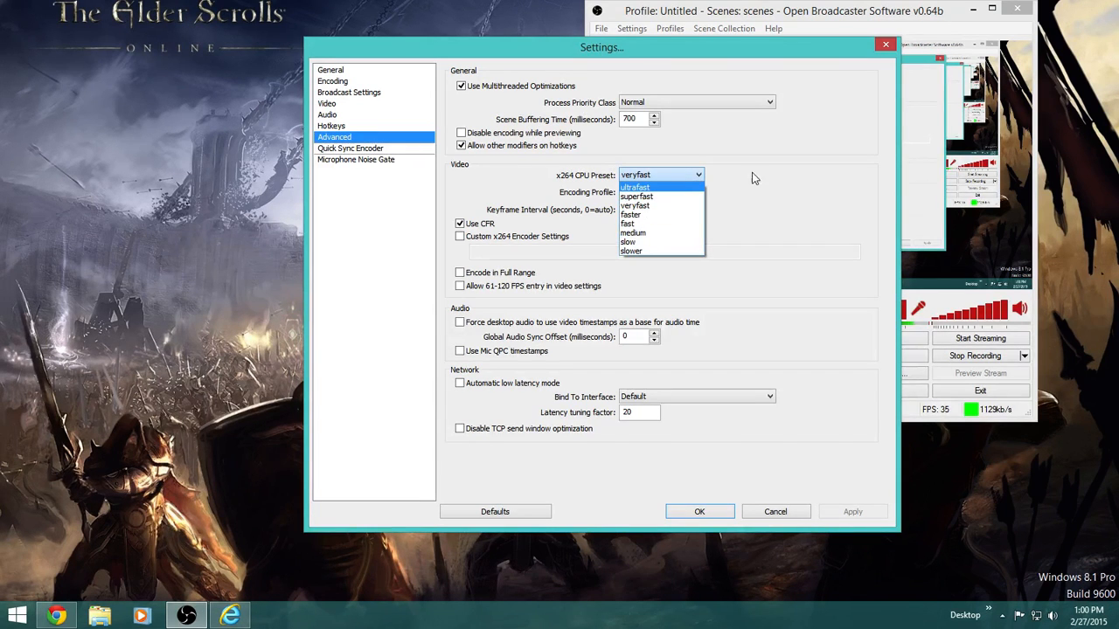
left_click(669, 205)
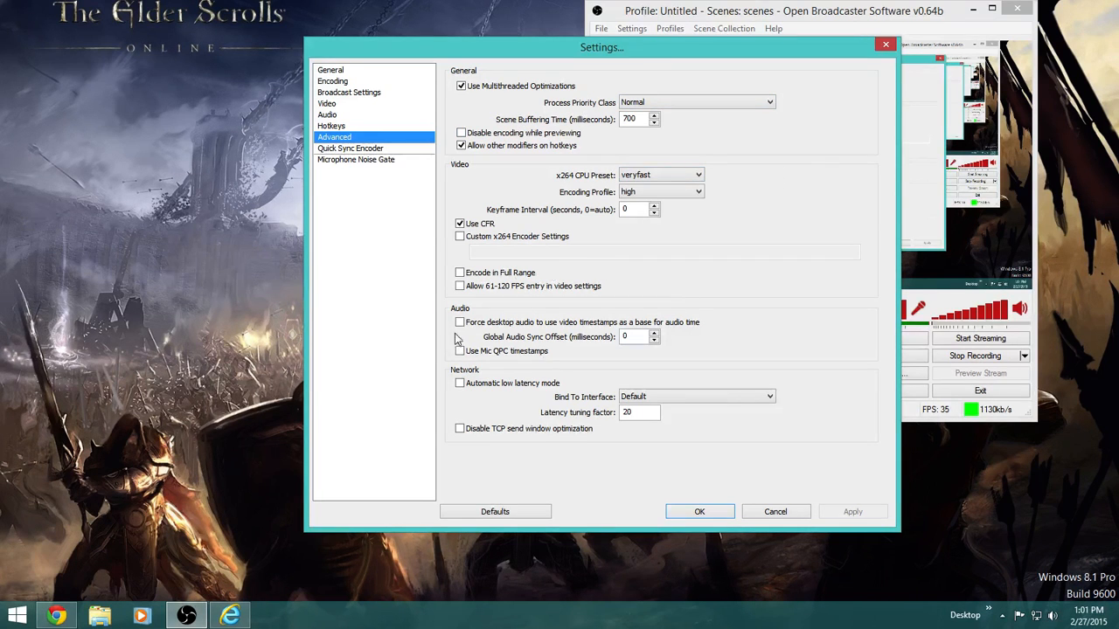
Review the Quick Sync Encoder and Microphone Noise Gate settings, and close the settings with OK
left_click(354, 149)
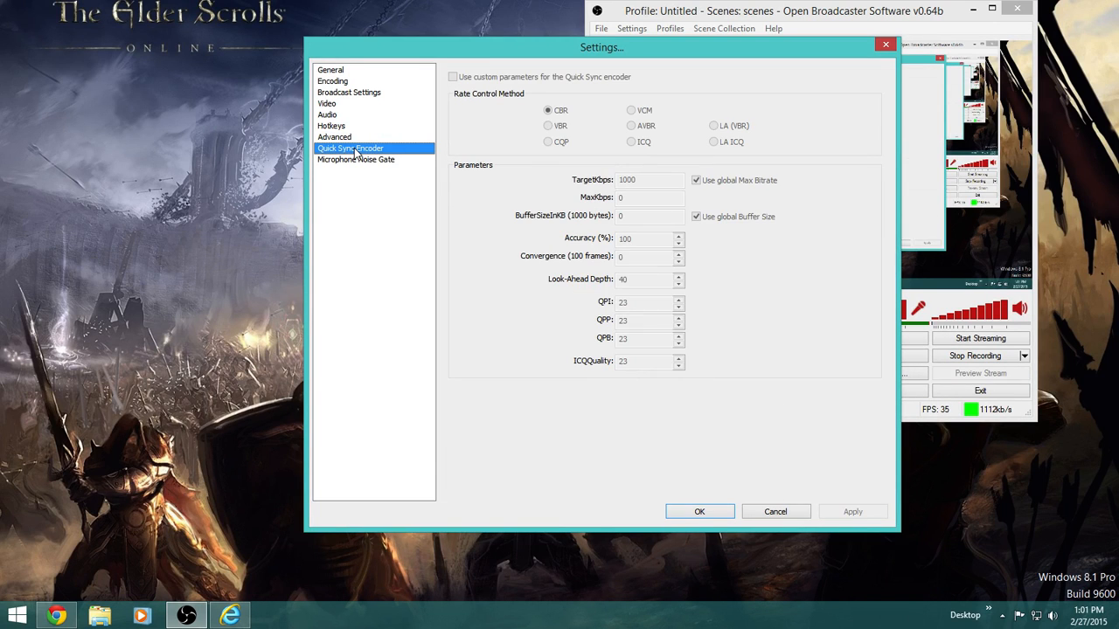
left_click(354, 161)
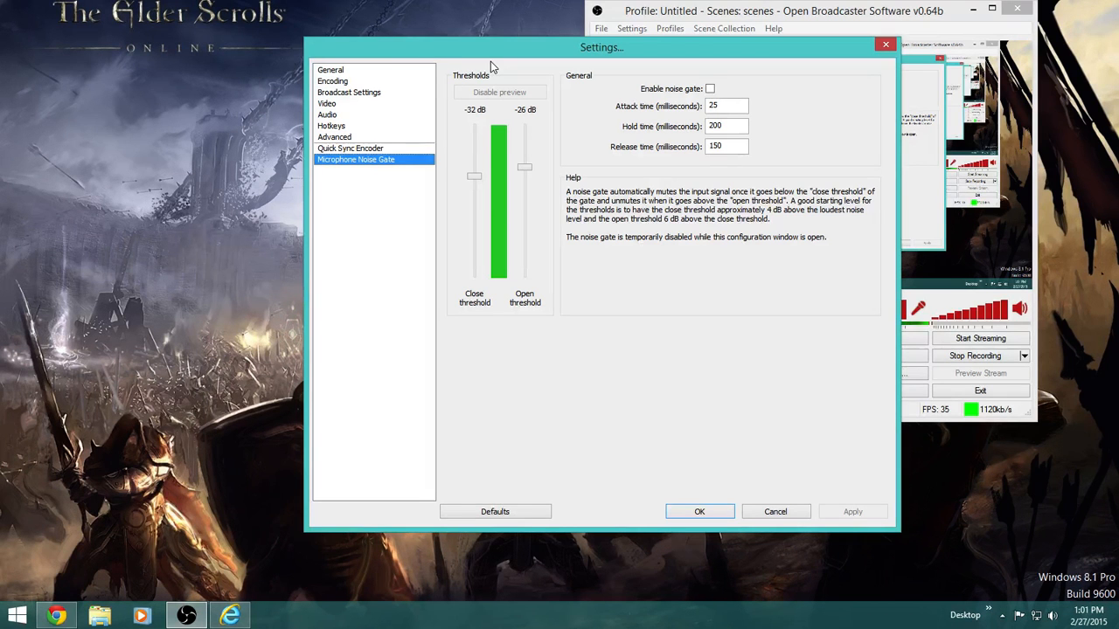
mouse_move(521, 54)
left_mouse_down()
mouse_move(534, 175)
mouse_move(522, 57)
left_mouse_up()
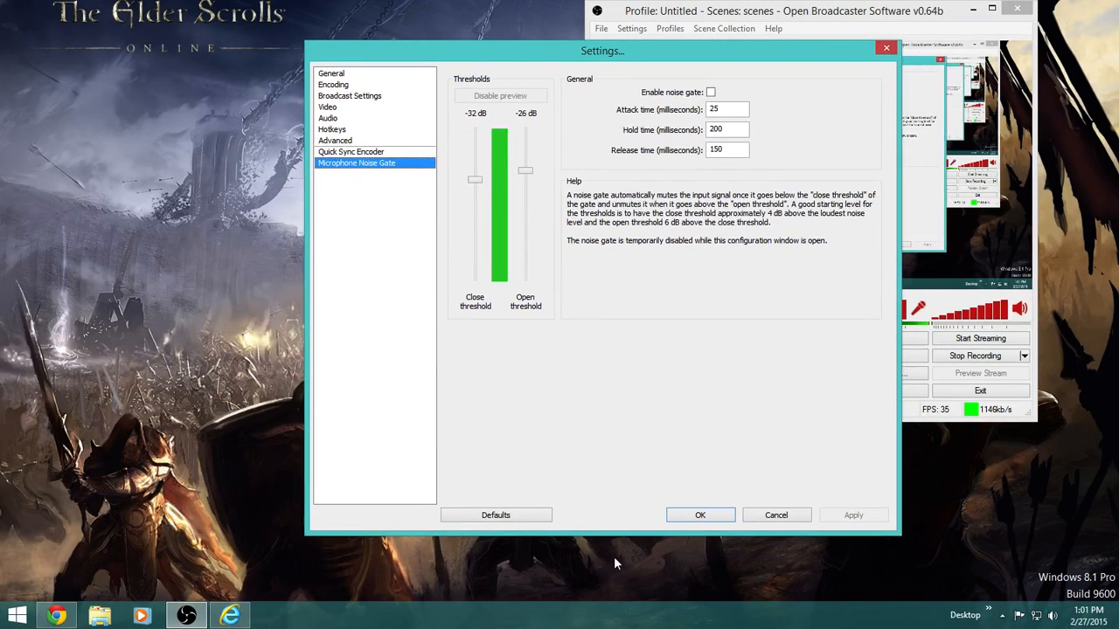
left_click(700, 515)
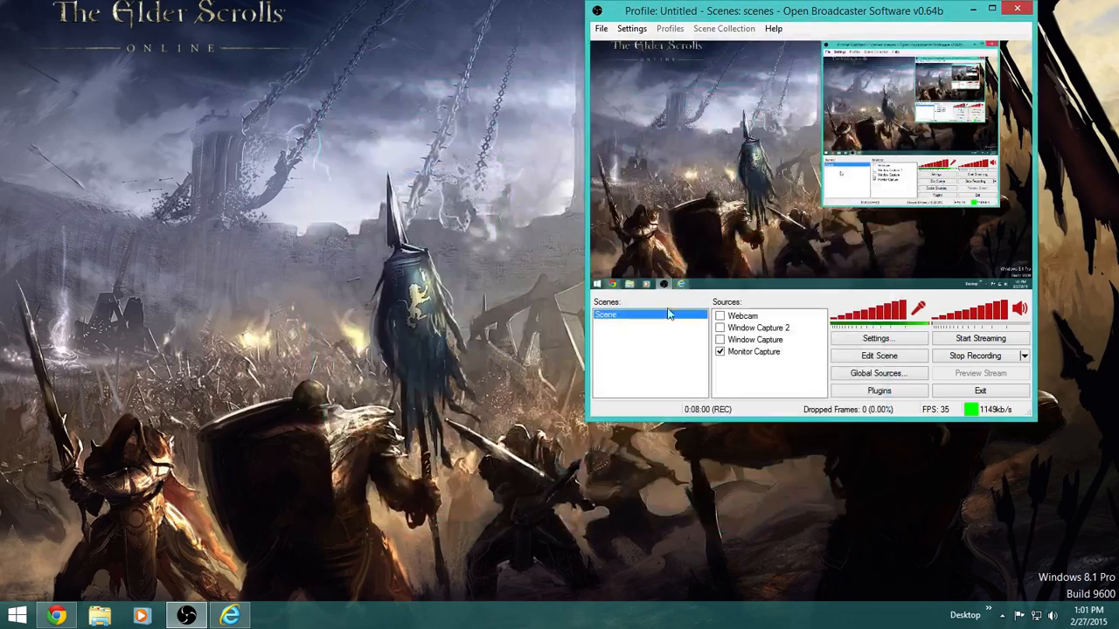
Examine the window choices for a new Window Capture source and dismiss its setup without adding it
left_click_drag(826, 7, 635, 22)
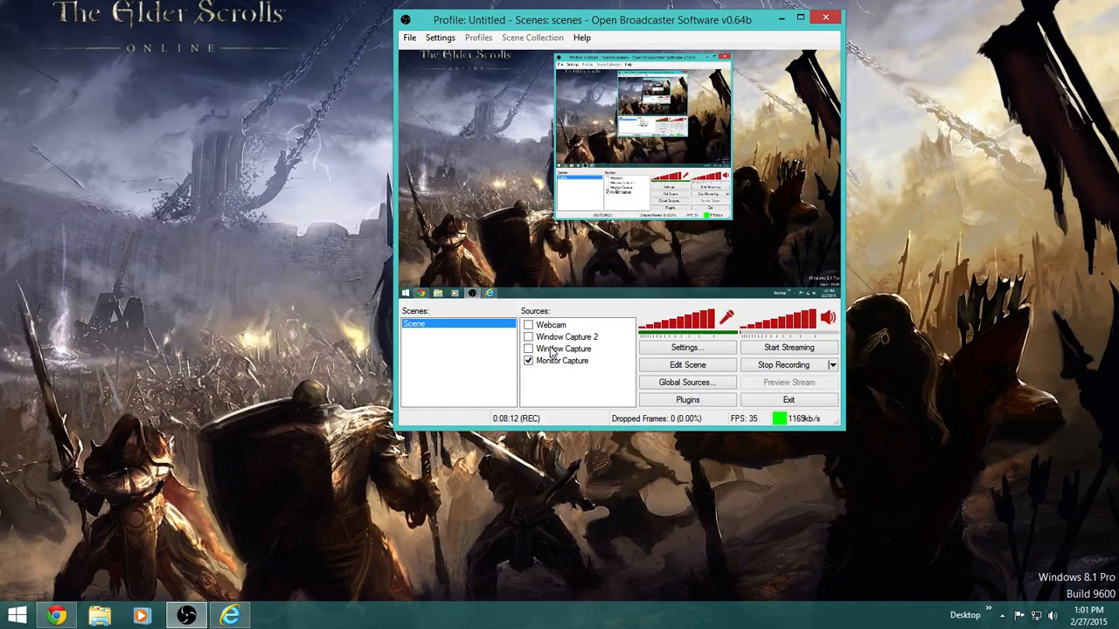
right_click(567, 379)
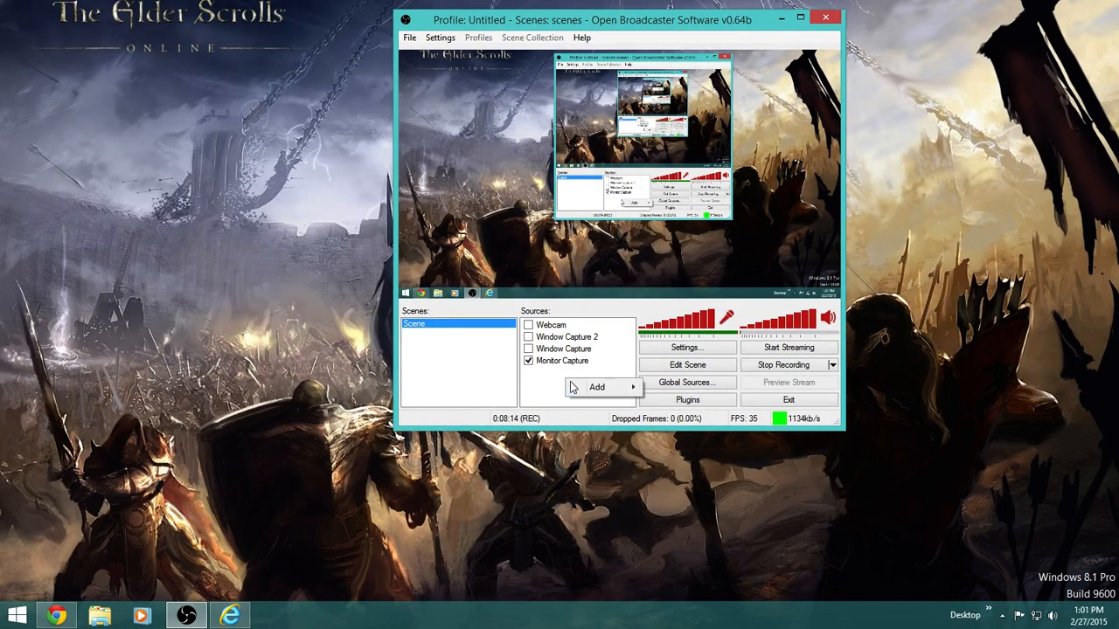
mouse_move(584, 388)
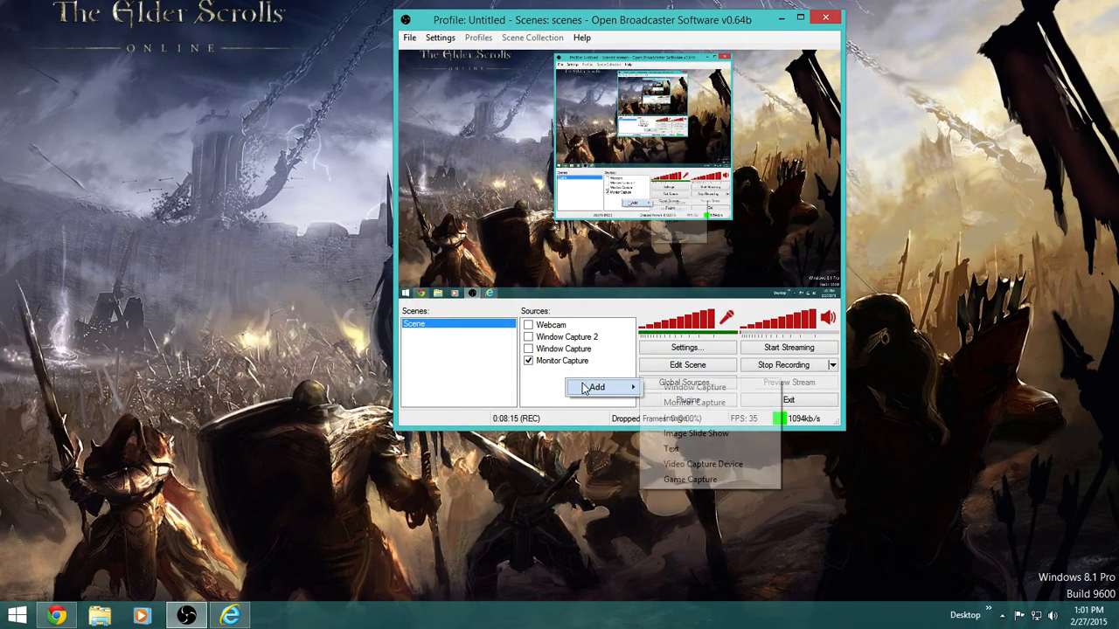
left_click(713, 389)
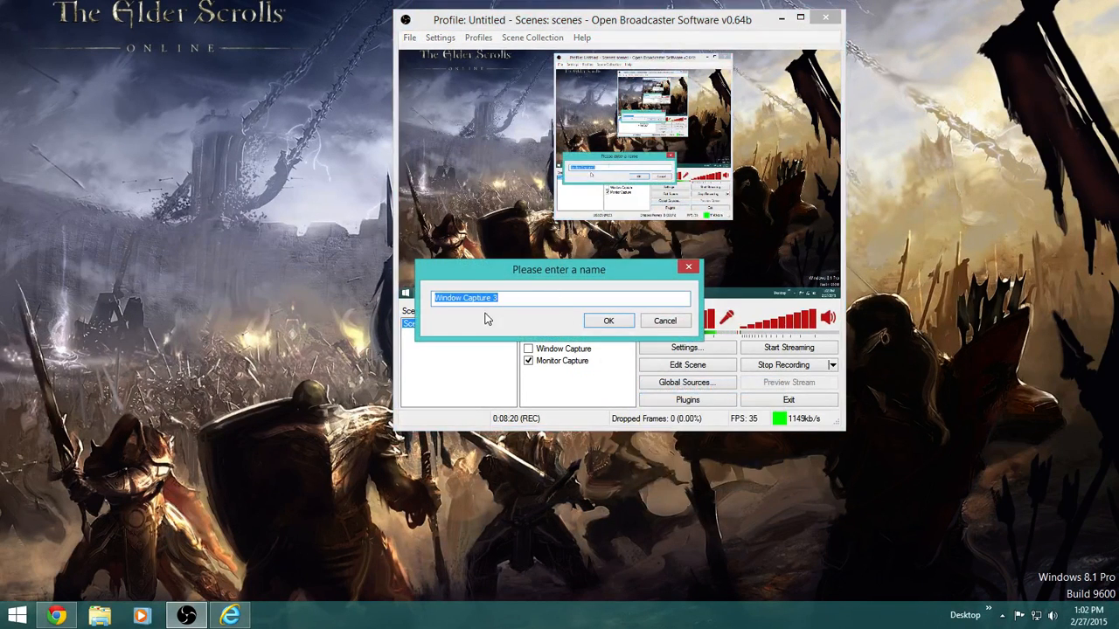
left_click(611, 320)
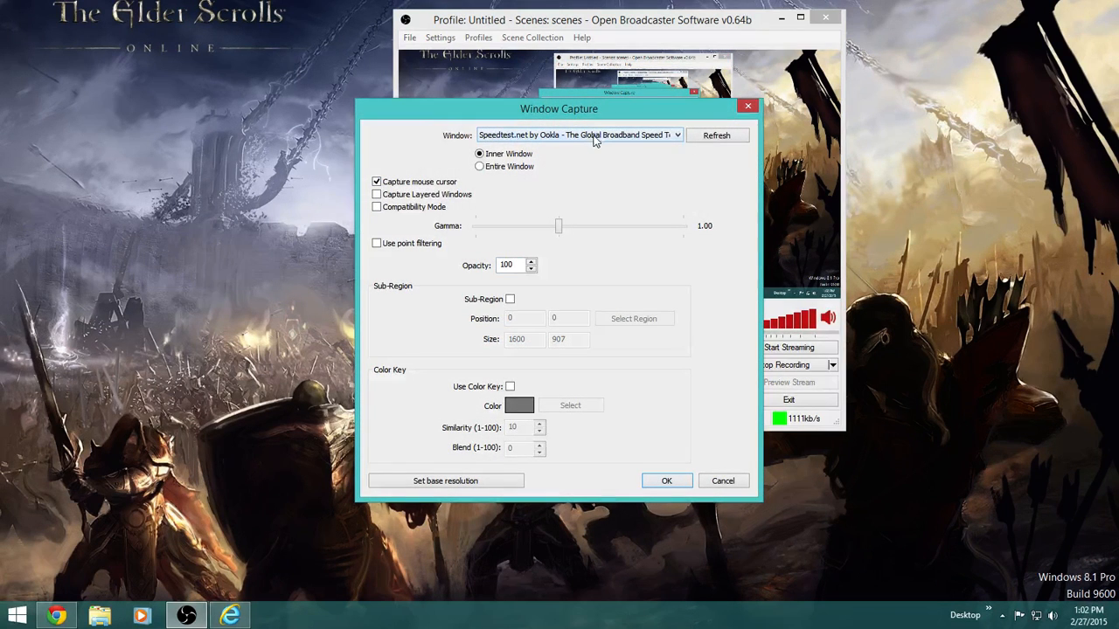
left_click(595, 137)
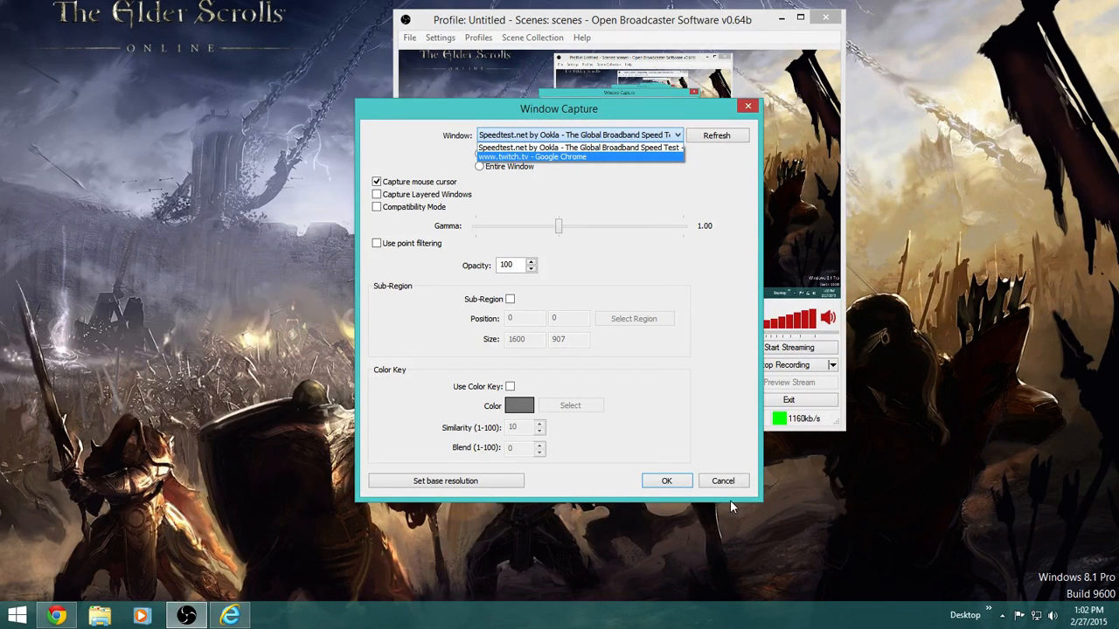
left_click(738, 123)
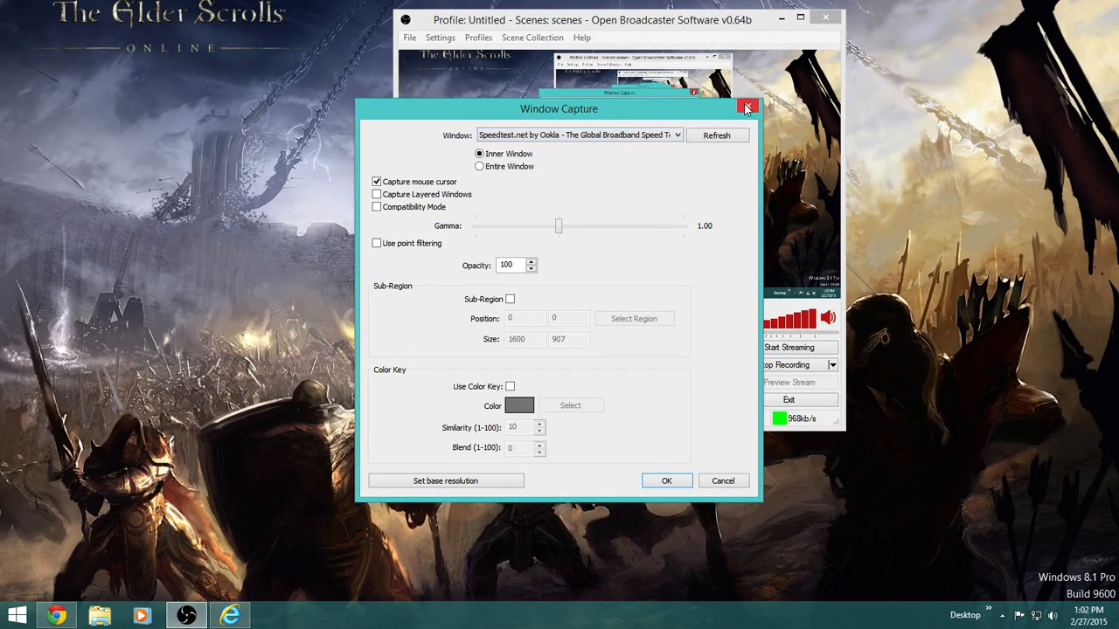
left_click(747, 105)
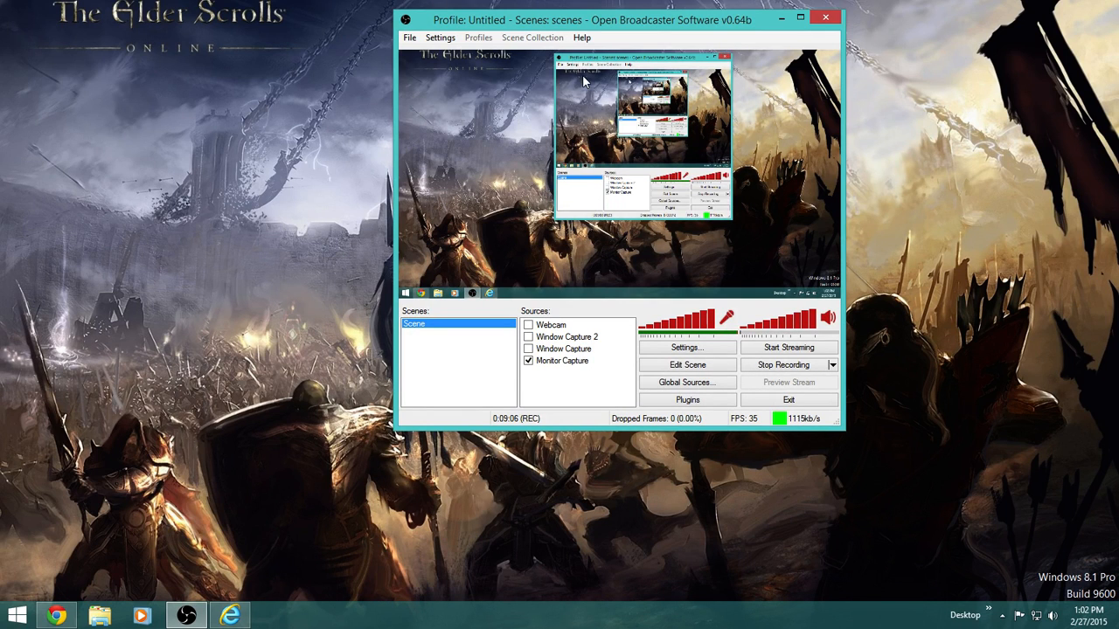
Add an Image source to the scene using the dog photo from the Pictures folder
right_click(552, 378)
mouse_move(592, 389)
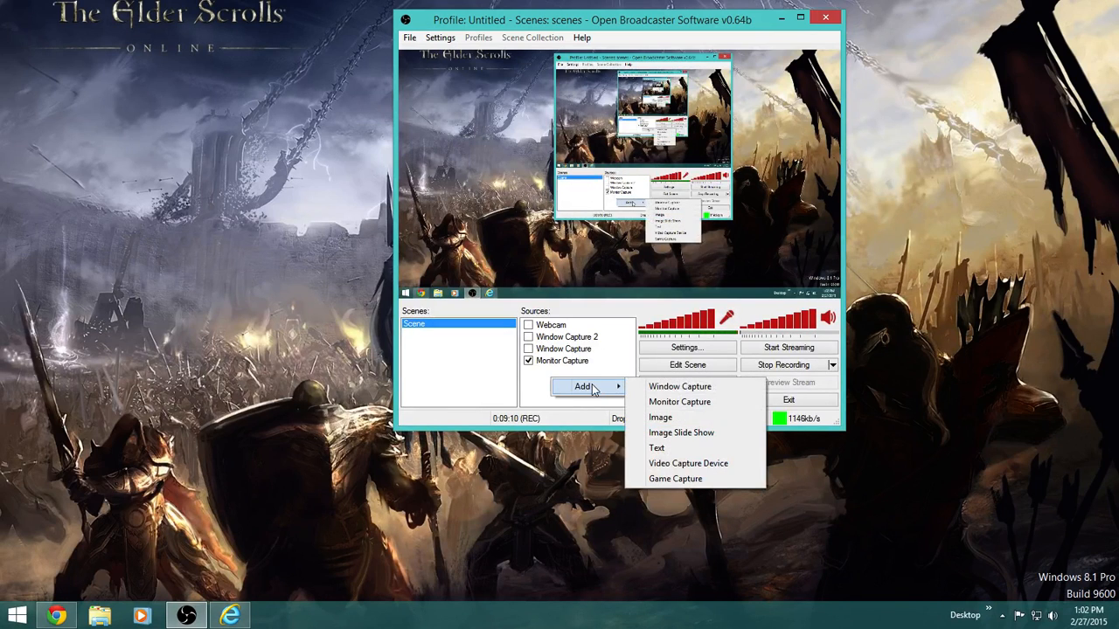
left_click(661, 419)
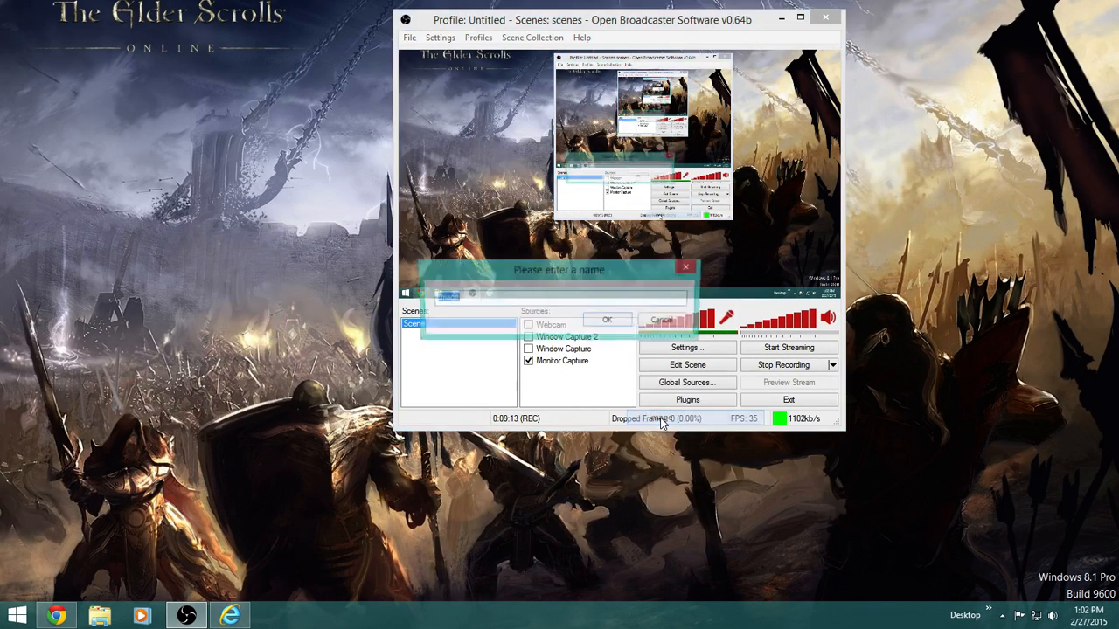
left_click(610, 322)
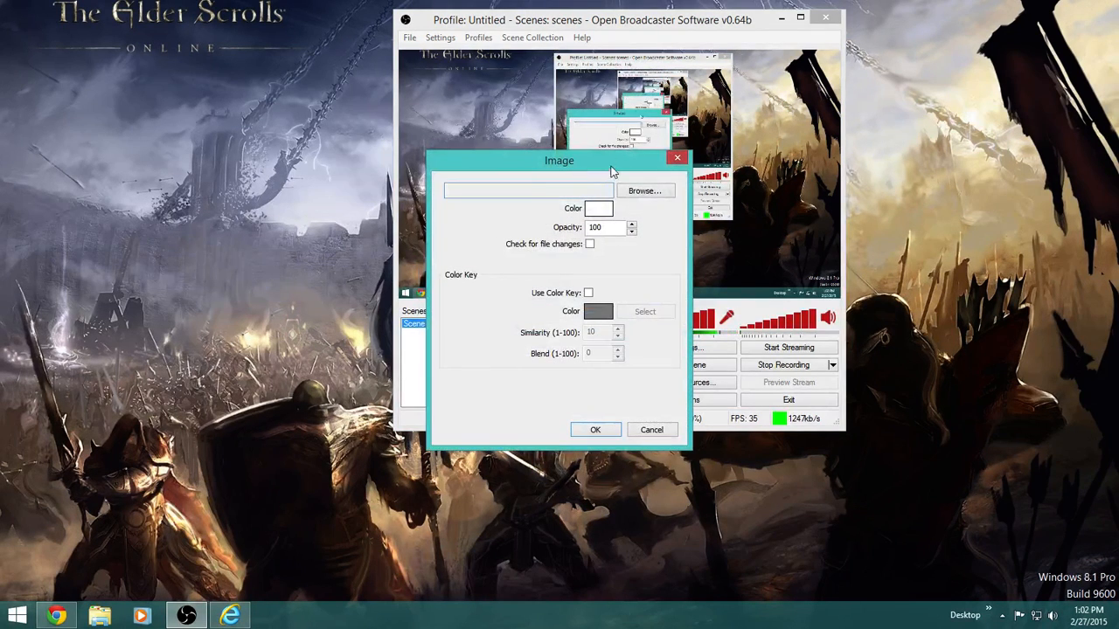
left_click(639, 191)
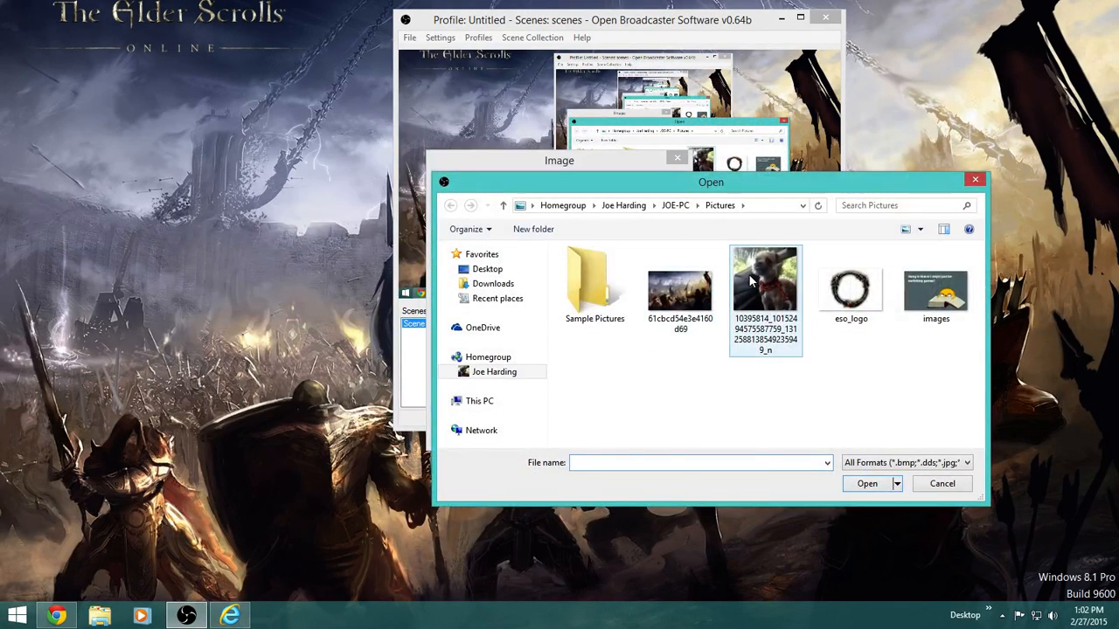
left_click(750, 279)
left_click(863, 483)
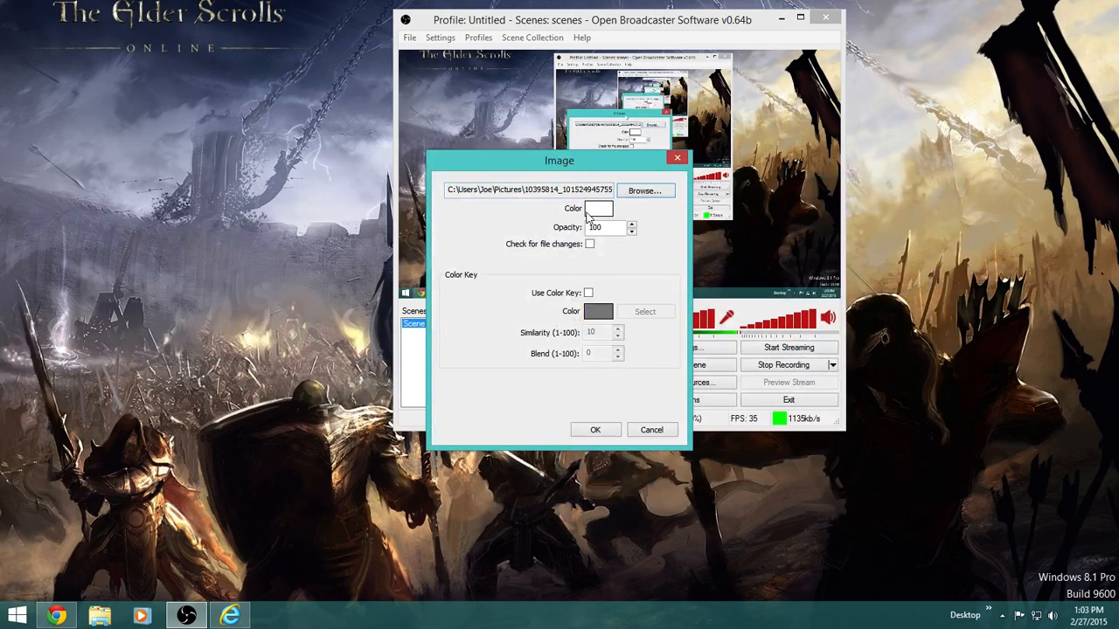
left_click(598, 430)
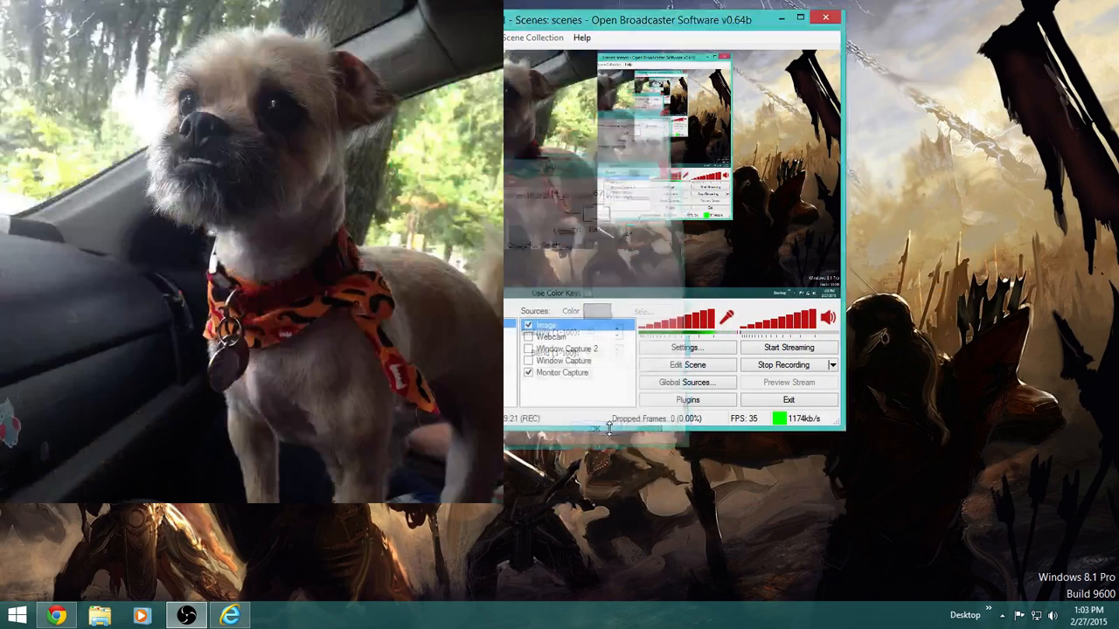
Shrink the dog image in scene editing mode and place it near the scene's lower-right corner
left_click(687, 365)
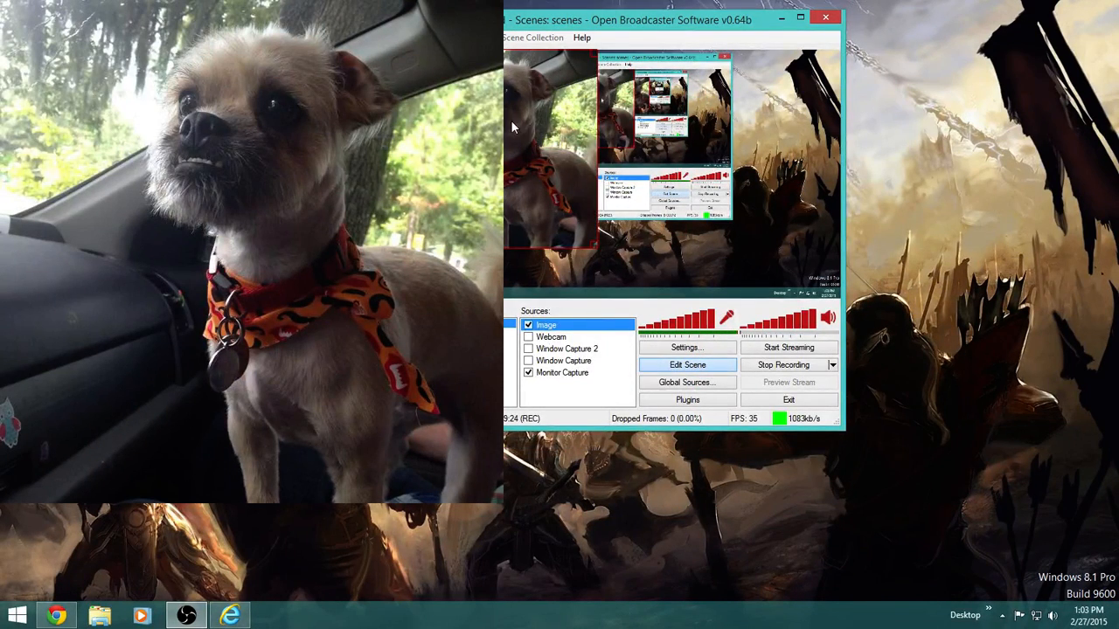
left_click_drag(516, 127, 618, 138)
left_click_drag(699, 60, 577, 181)
left_click_drag(527, 224, 762, 257)
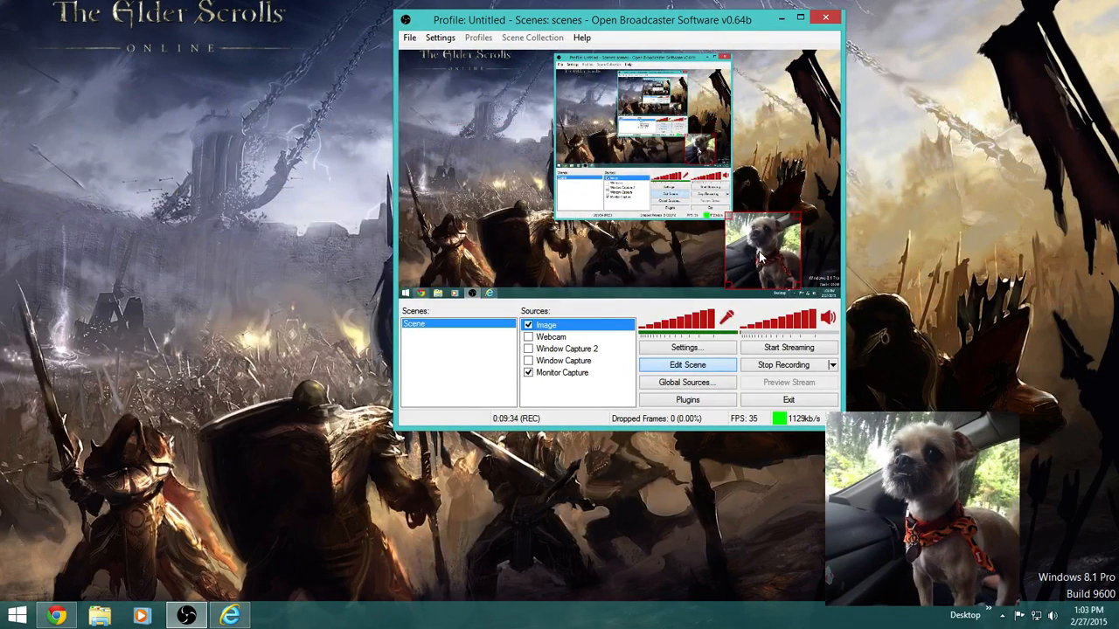
Remove the Image source from the scene
right_click(541, 327)
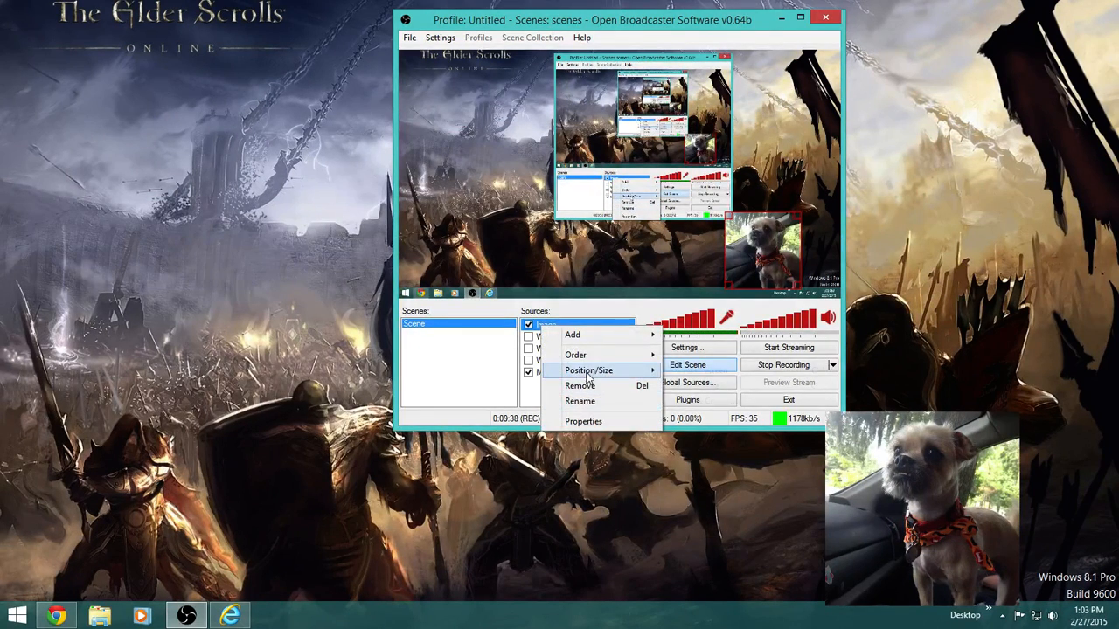
left_click(579, 386)
left_click(573, 353)
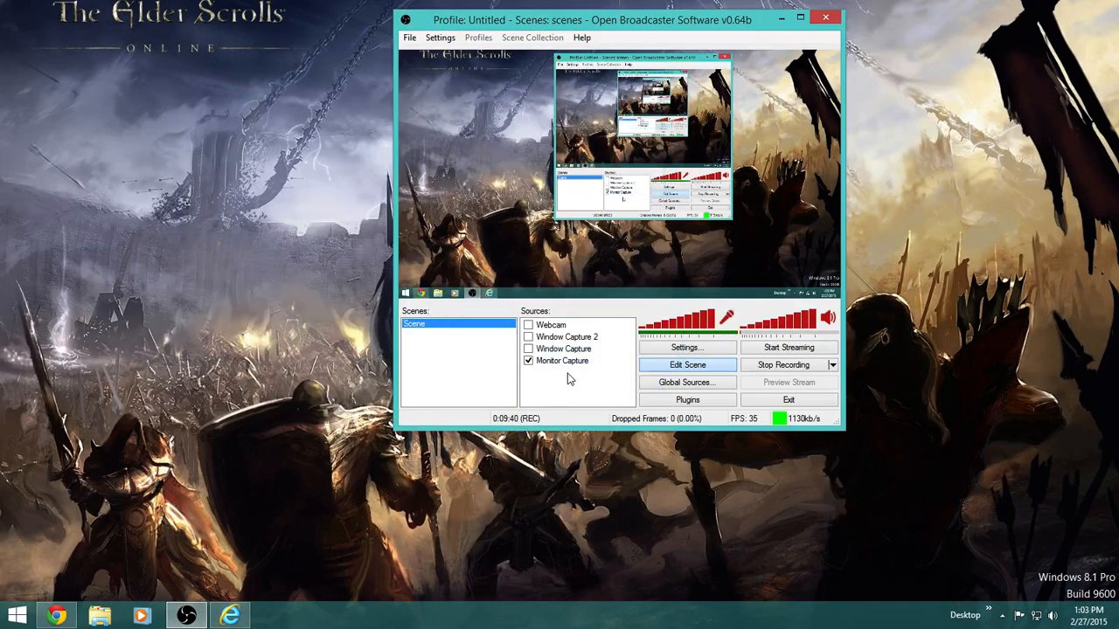
Try to add a Video Capture Device source using the Logitech HD Webcam C270, and dismiss its setup
right_click(591, 382)
mouse_move(592, 382)
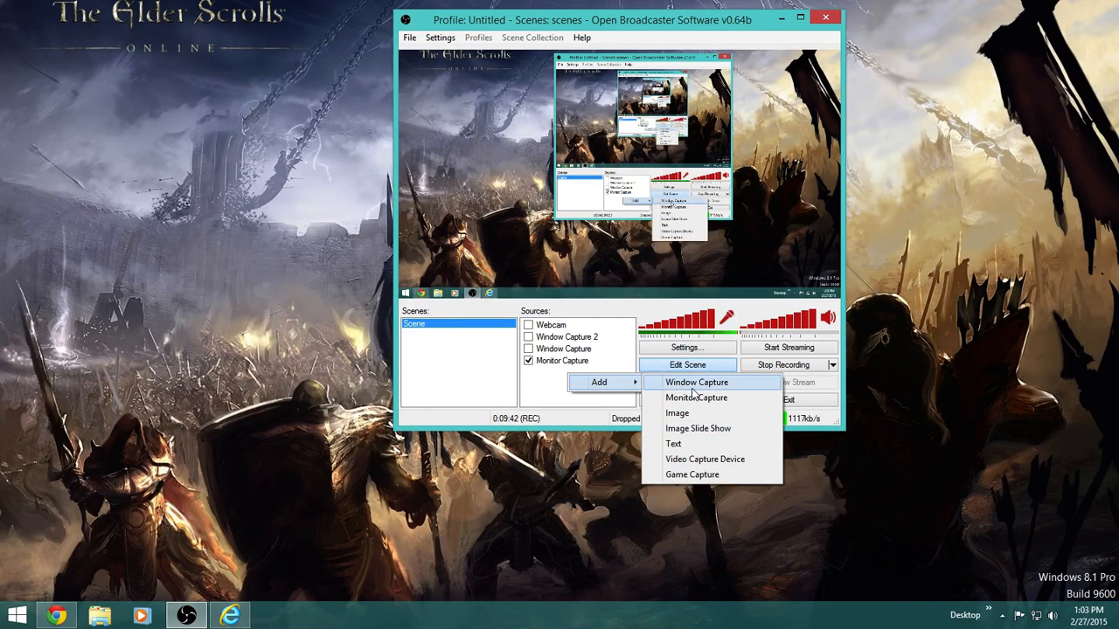
left_click(686, 460)
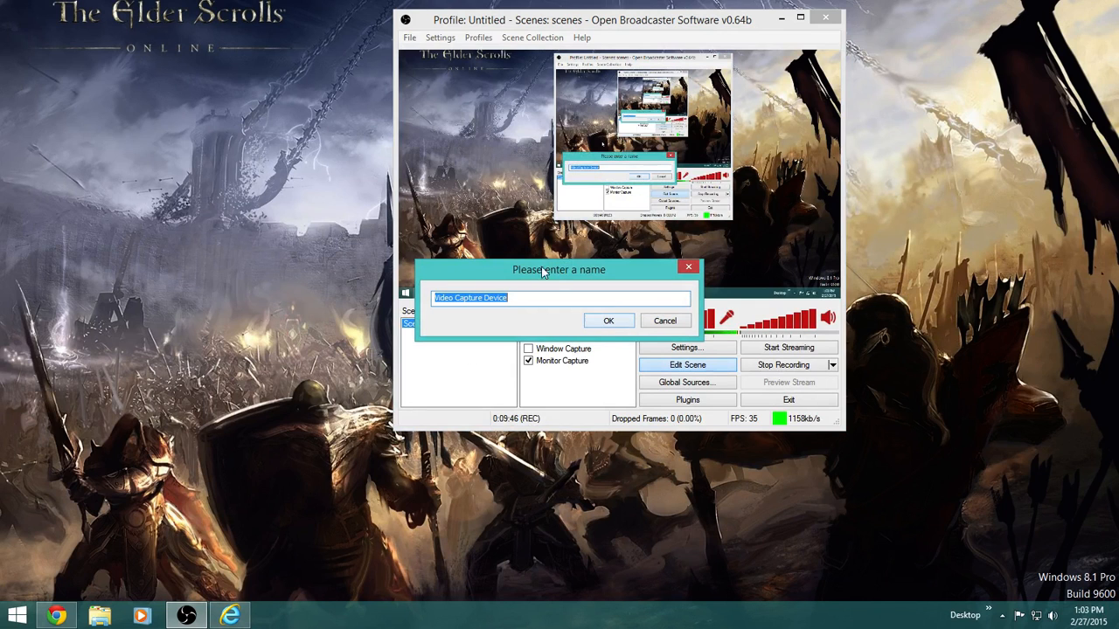
left_click(609, 322)
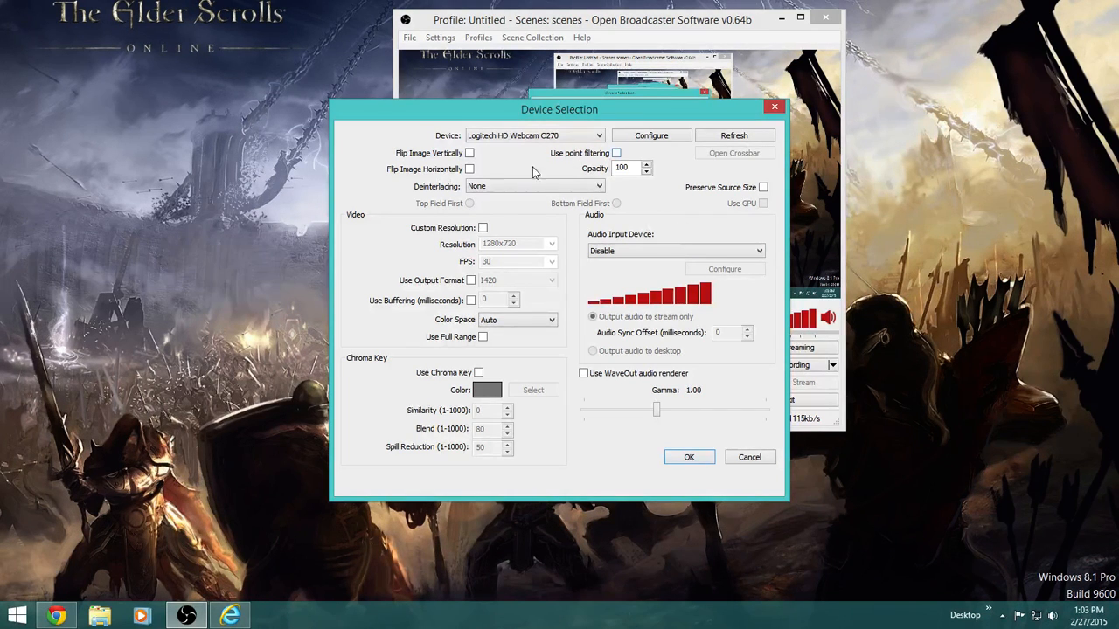
left_click(690, 458)
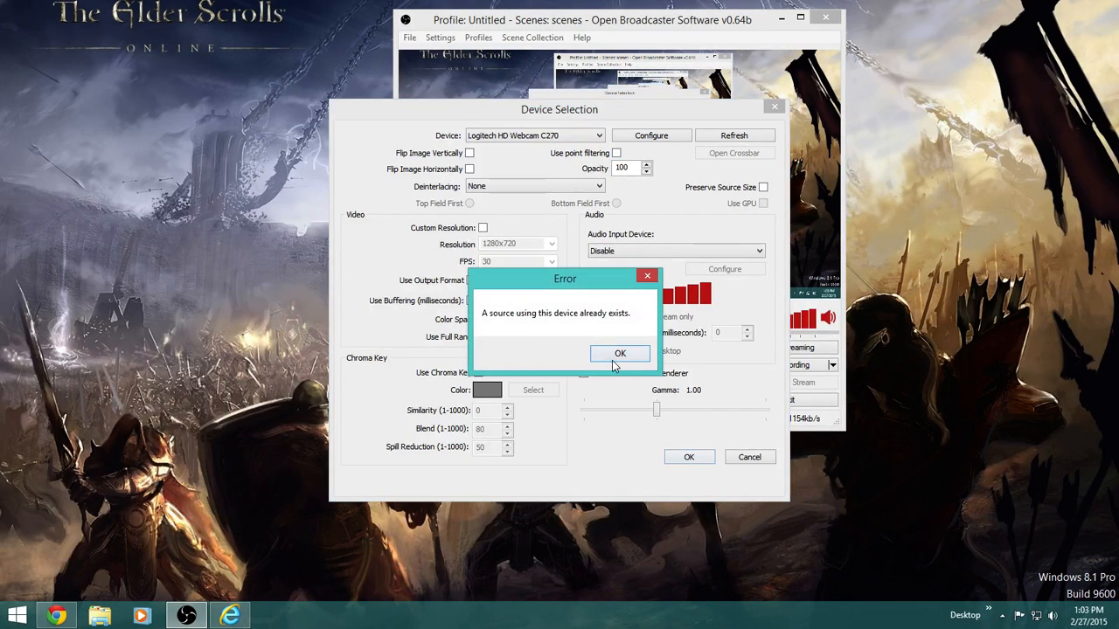
left_click(641, 279)
left_click(773, 107)
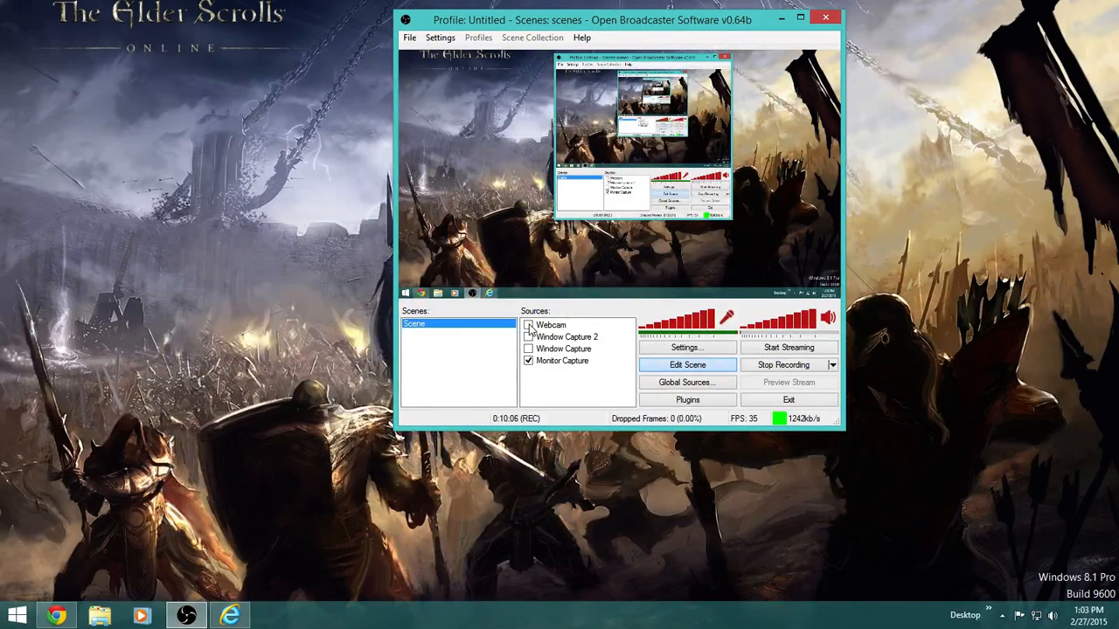
Show the Webcam source, move it to the scene's upper-left corner, and hide it again
left_click(529, 325)
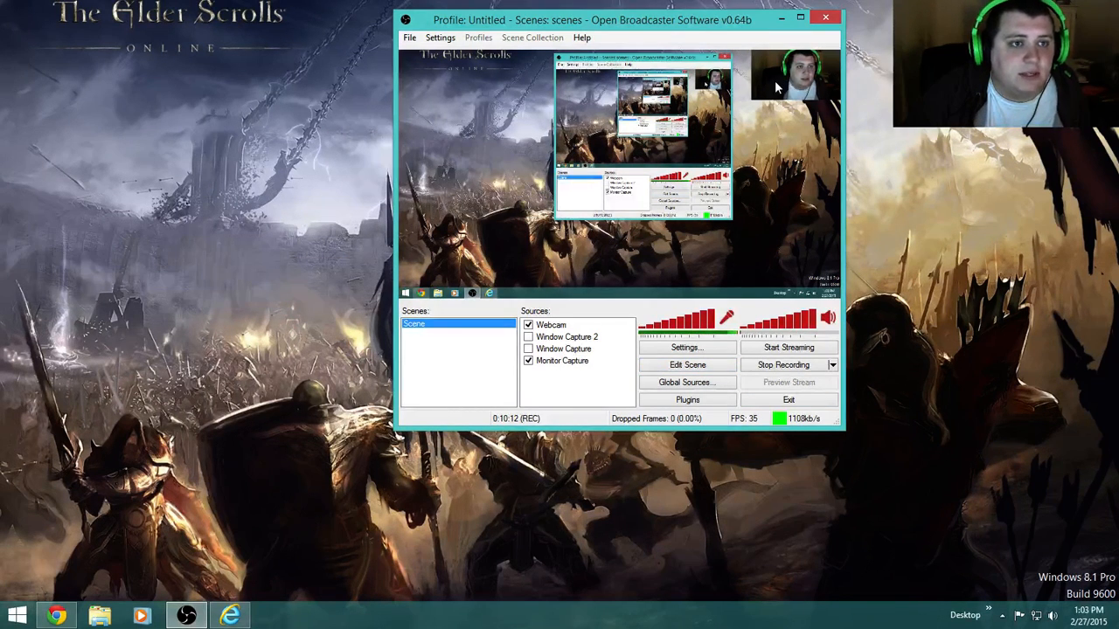
left_click(661, 373)
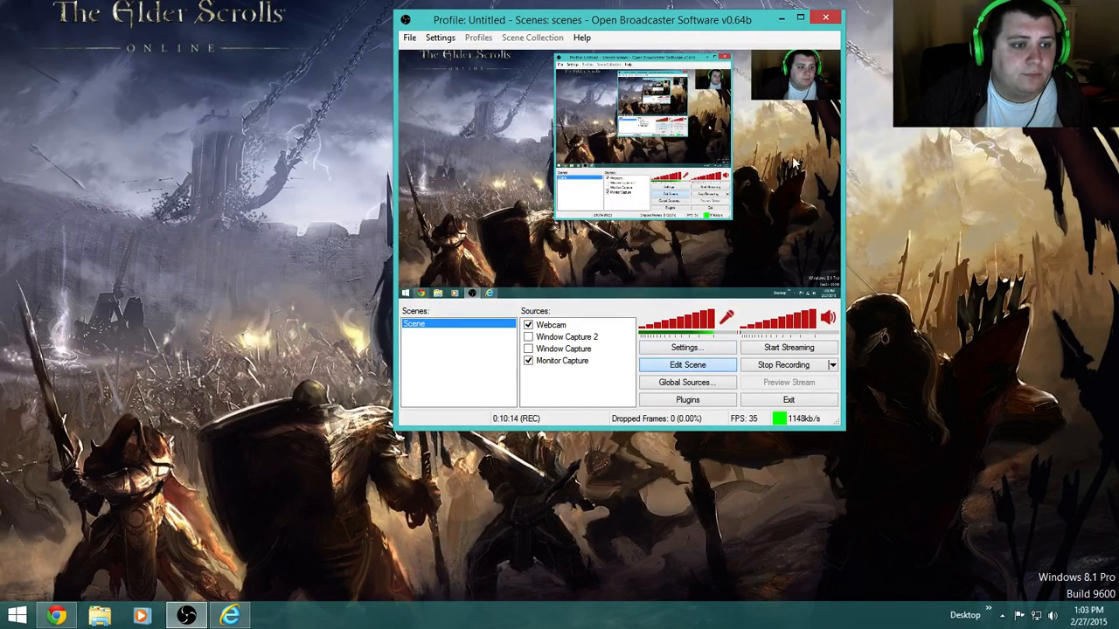
left_click_drag(791, 85, 443, 93)
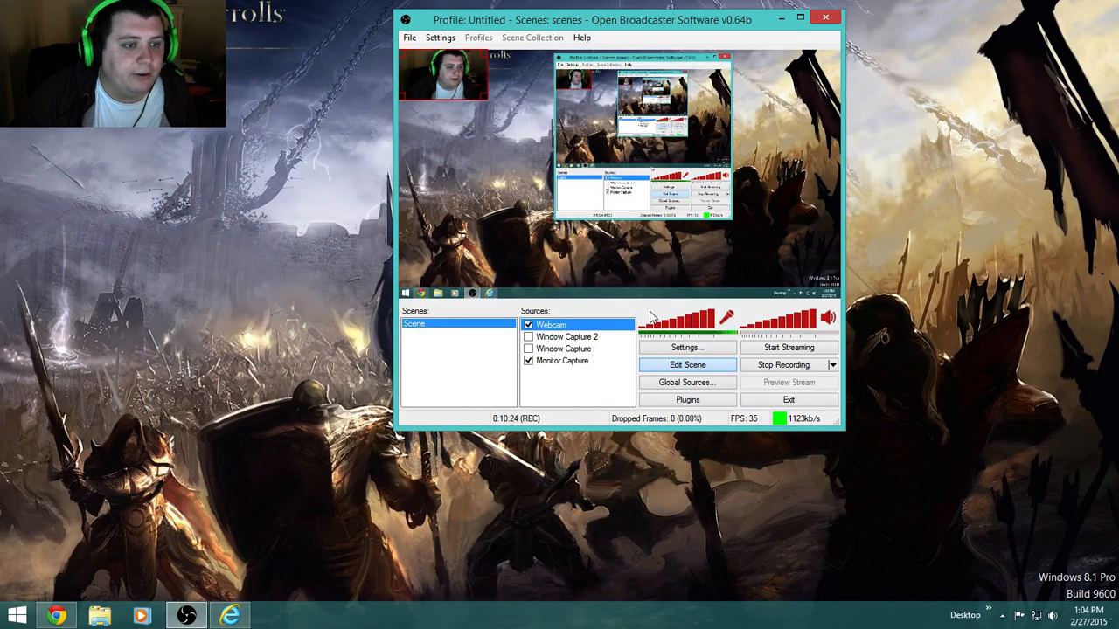
left_click(528, 326)
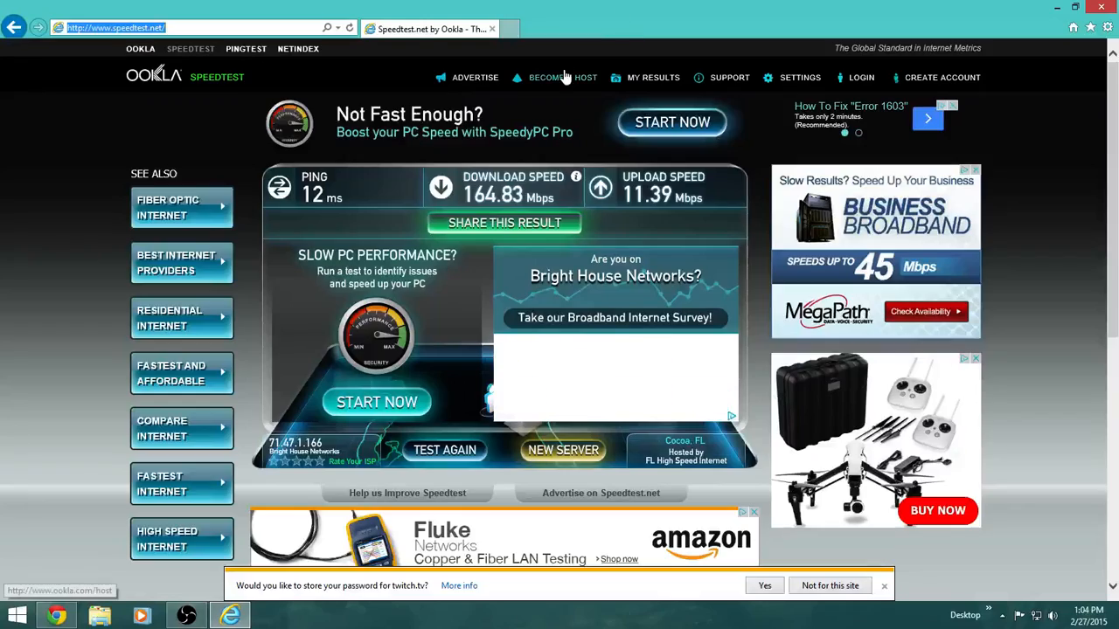
Switch to Internet Explorer and go to twitch.tv
type("twtich")
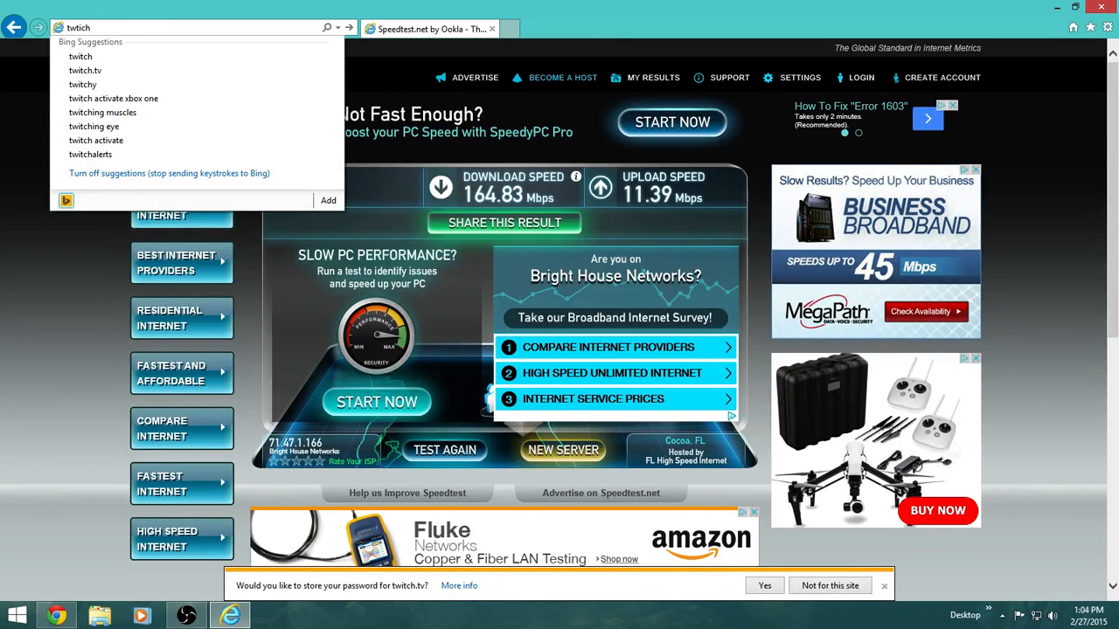
key("BackSpace")
key("BackSpace")
key("BackSpace")
key("BackSpace")
type("itc")
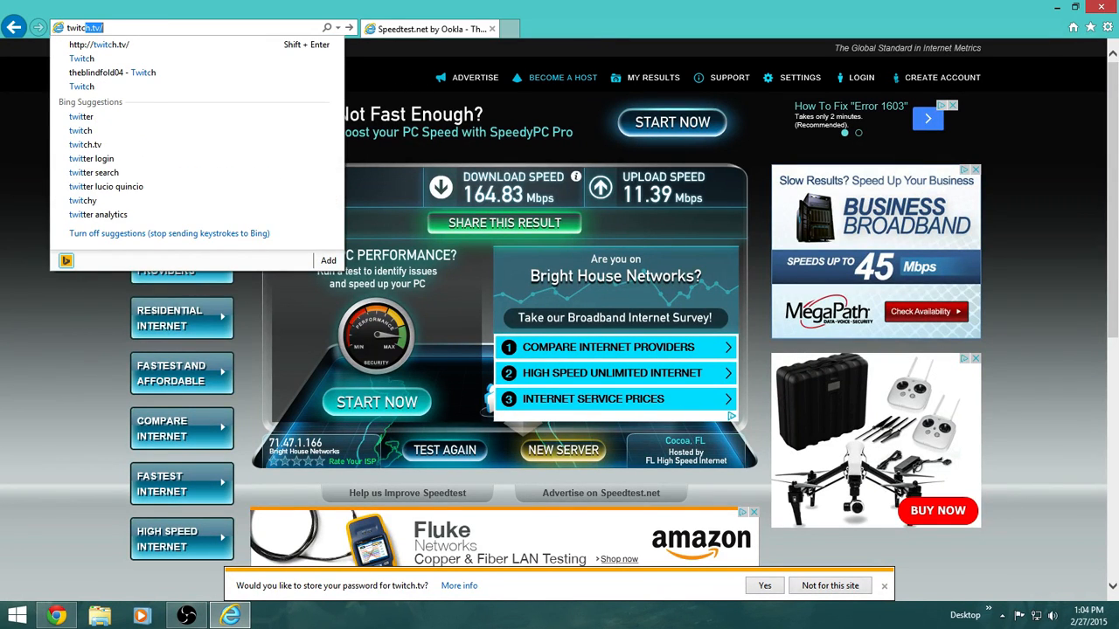
type("h.tv")
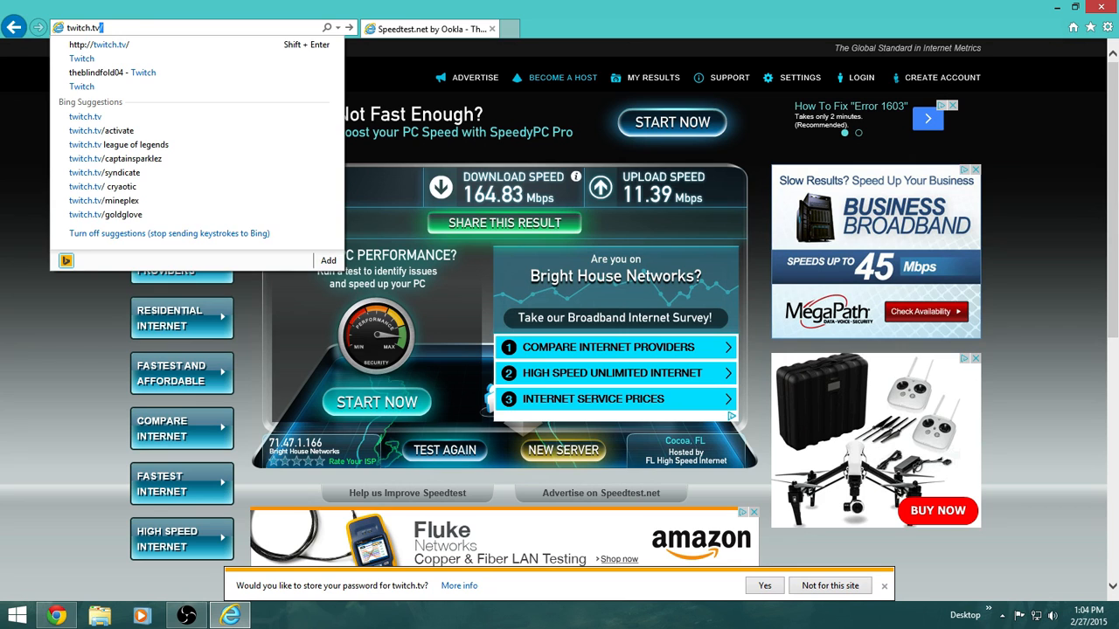
key("Return")
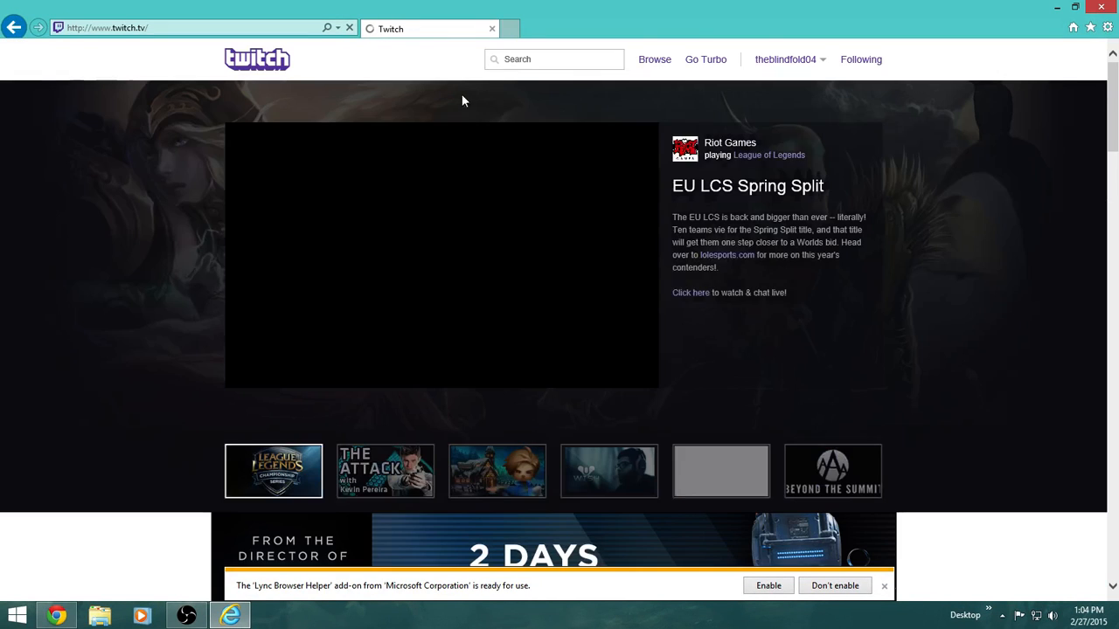
Open the past broadcasts on the account's own Twitch profile and play the Heroes of the Storm recording
left_click(785, 59)
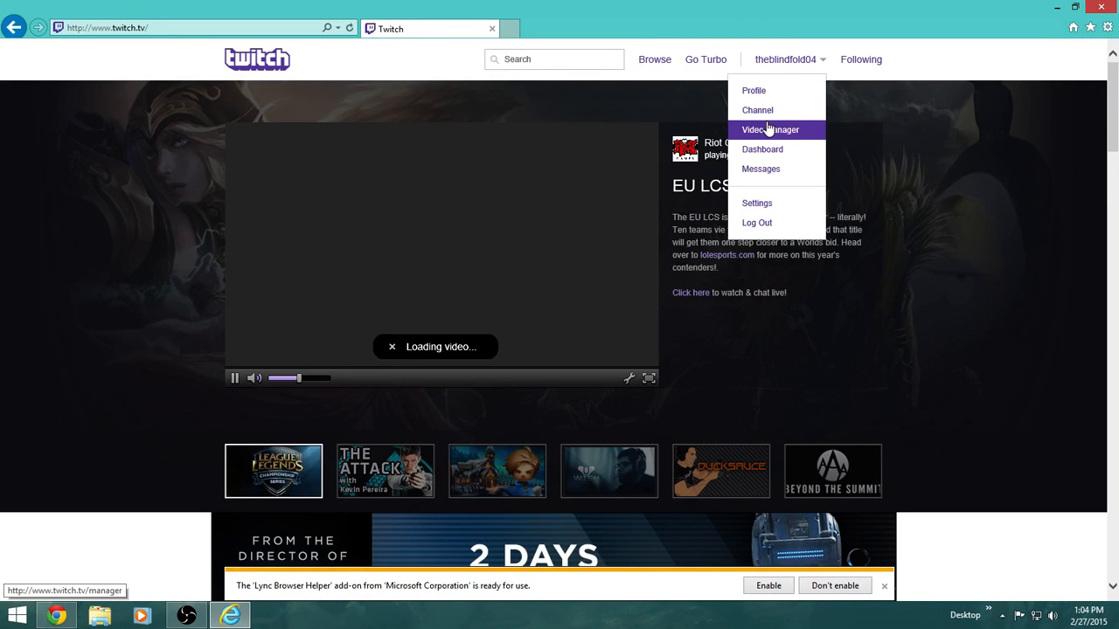
left_click(763, 91)
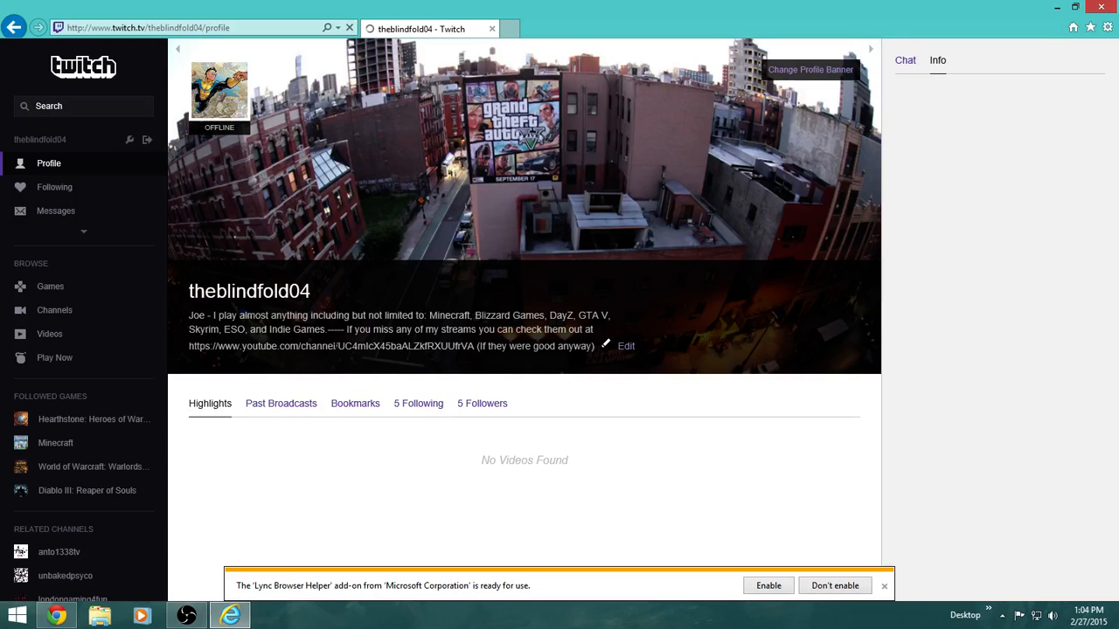
left_click(262, 409)
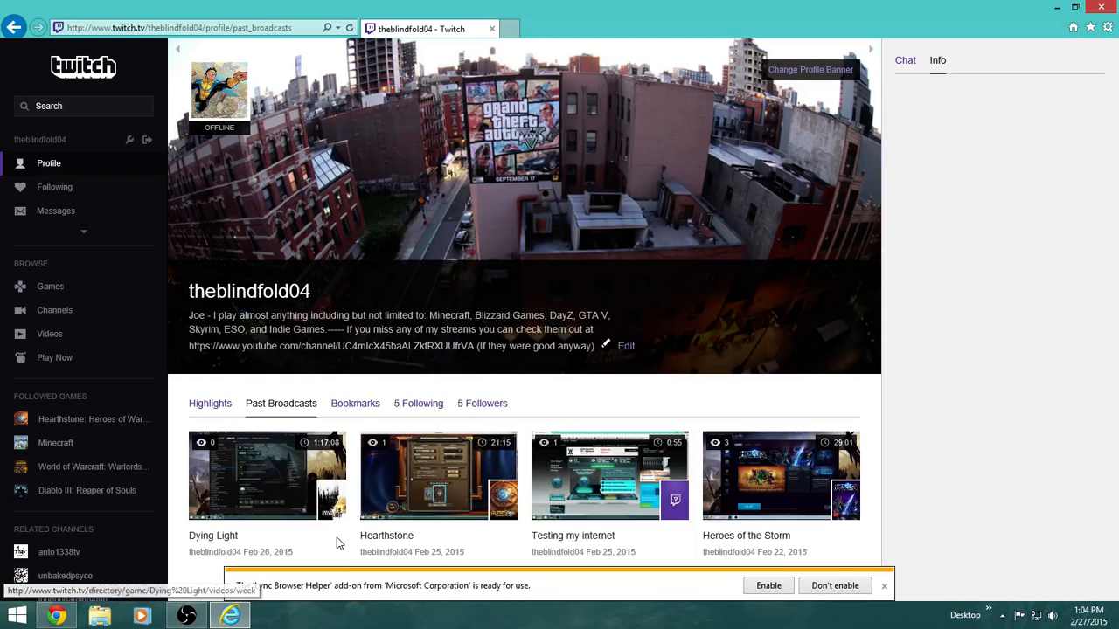
left_click(735, 481)
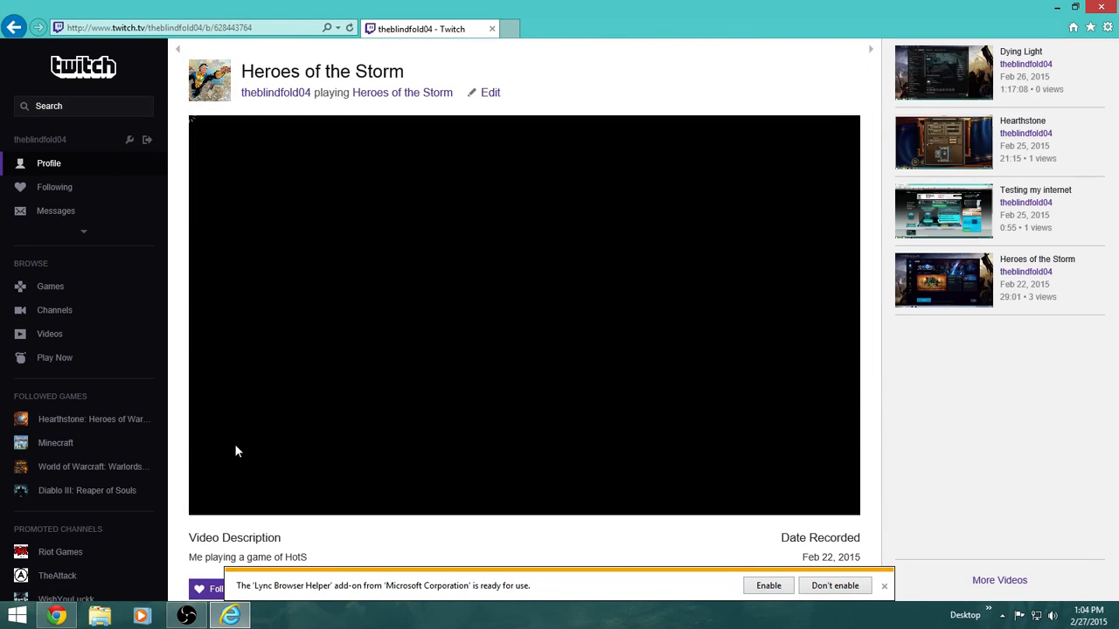
Mute the Heroes of the Storm recording and show its Export, Highlight and Delete options without choosing one
scroll(256, 465, "down", 2)
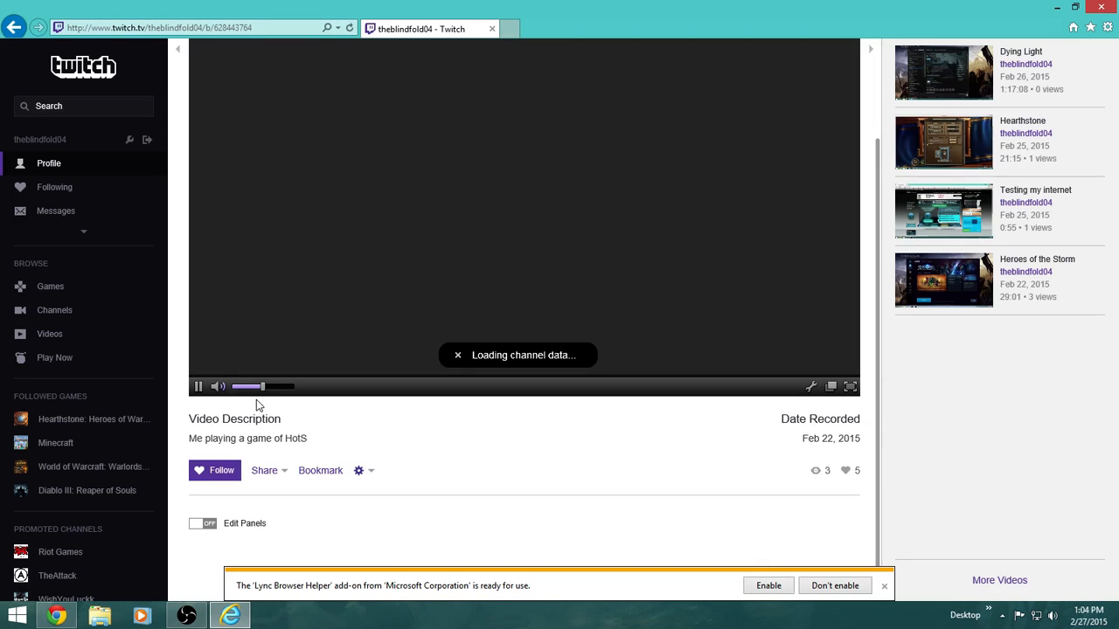
left_click(216, 393)
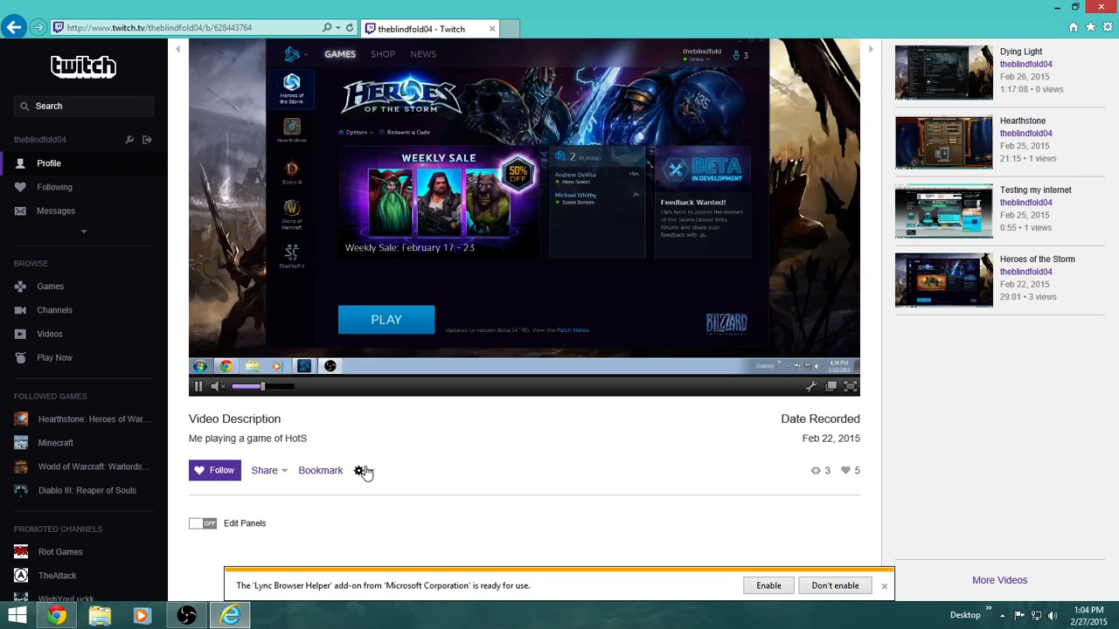
left_click(371, 472)
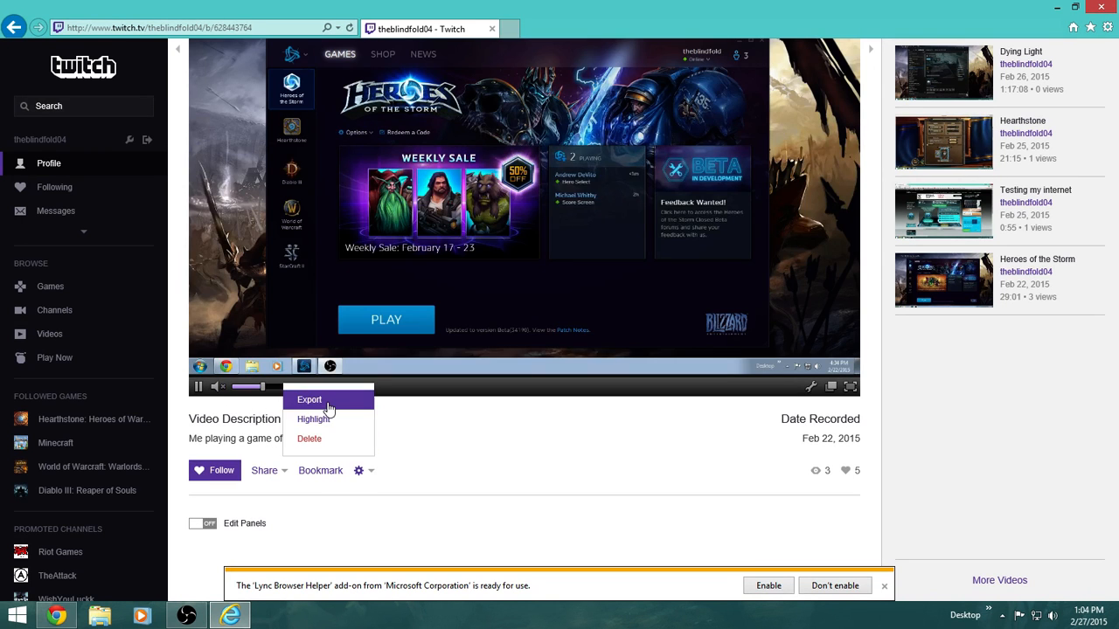
left_click(521, 451)
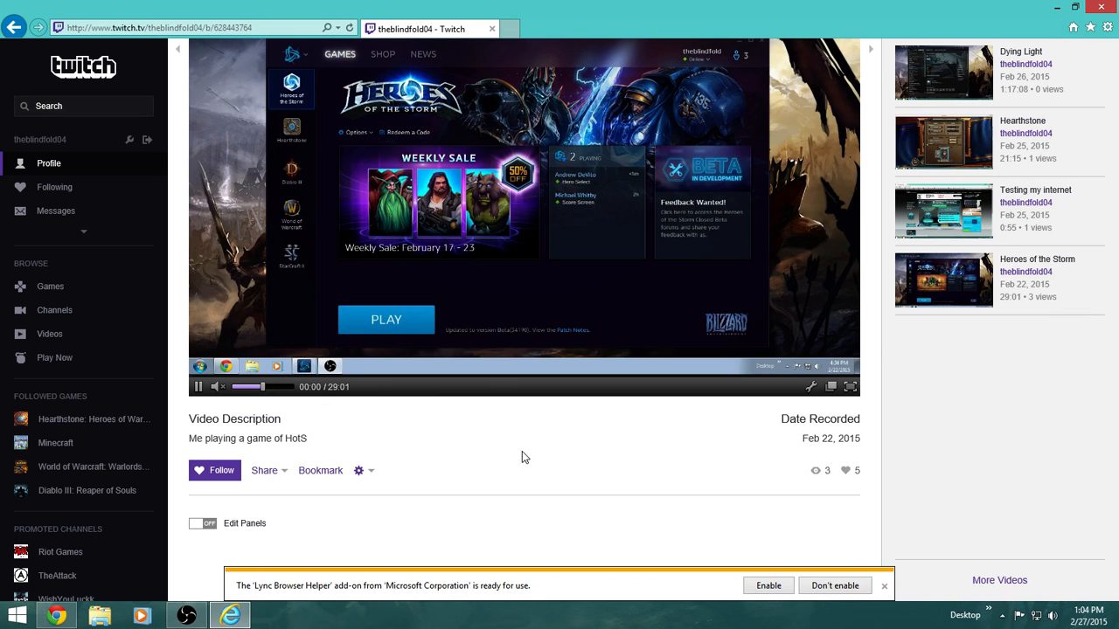
Put the browser window away and return to Open Broadcaster Software on the desktop
scroll(347, 446, "up", 1)
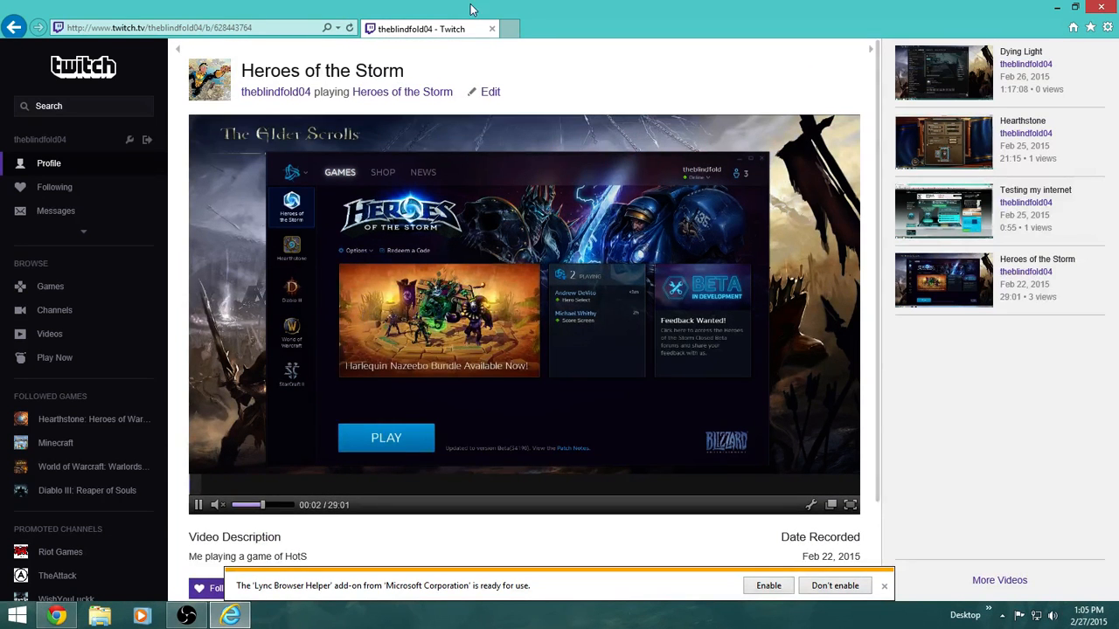
left_click_drag(932, 3, 1118, 3)
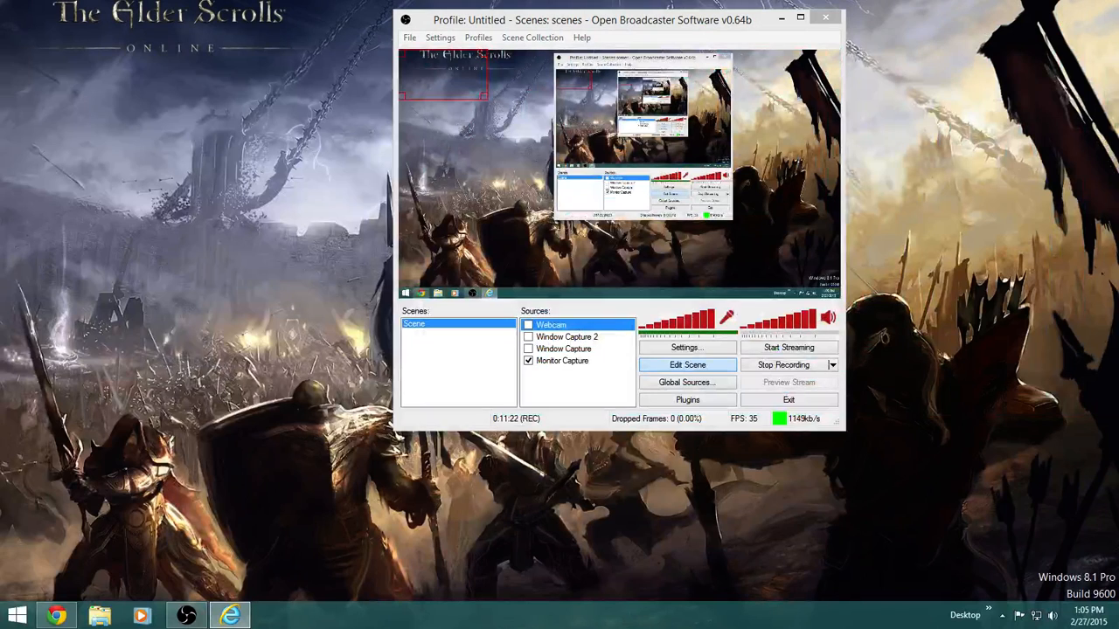